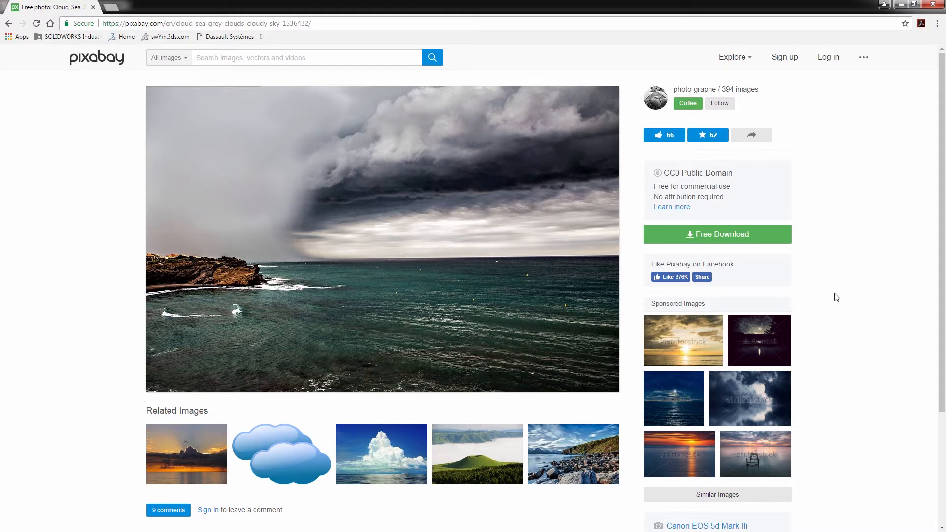
Examine the stormy sea photo's camera details on its Pixabay page, including lens focal length and image resolution.
{"action": "scroll", "coordinate": [836, 297], "scroll_direction": "down", "scroll_amount": 3}
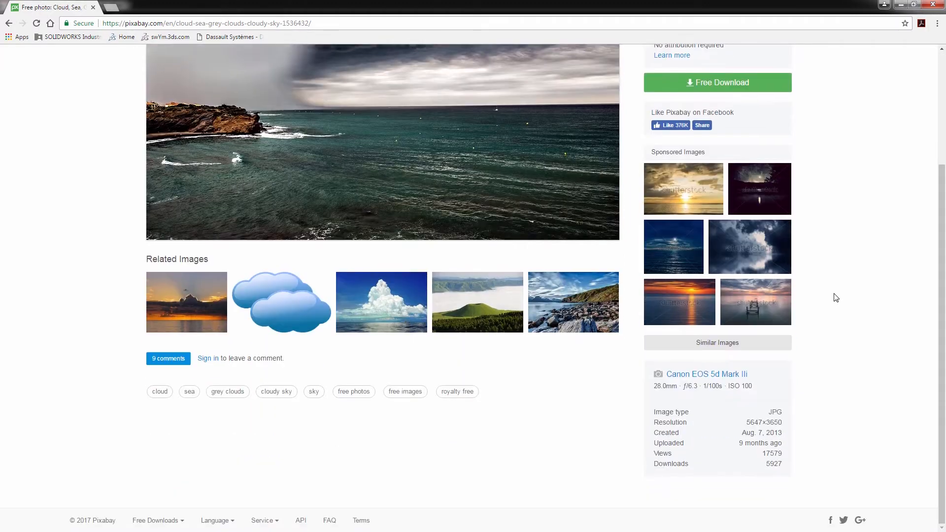
{"action": "double_click", "coordinate": [658, 387]}
{"action": "left_click", "coordinate": [671, 403]}
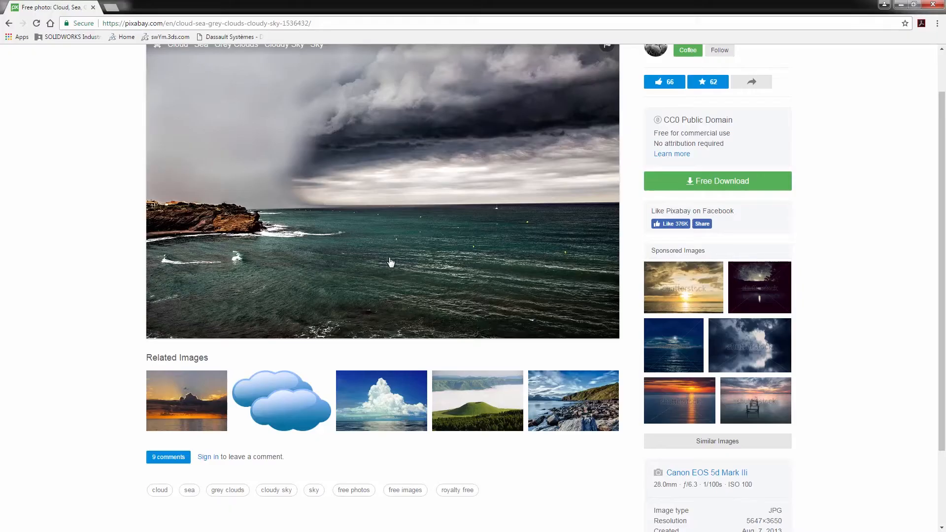
{"action": "scroll", "coordinate": [384, 273], "scroll_direction": "up", "scroll_amount": 1}
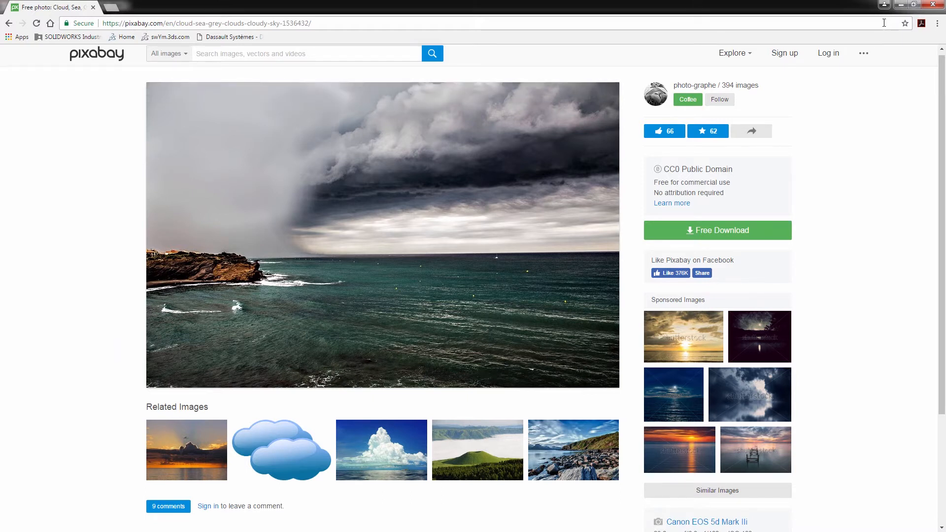
Switch to SOLIDWORKS Visualize, set the Sky 16x9 photo as the scene's backplate and show the Default Camera's settings.
{"action": "left_click", "coordinate": [901, 4]}
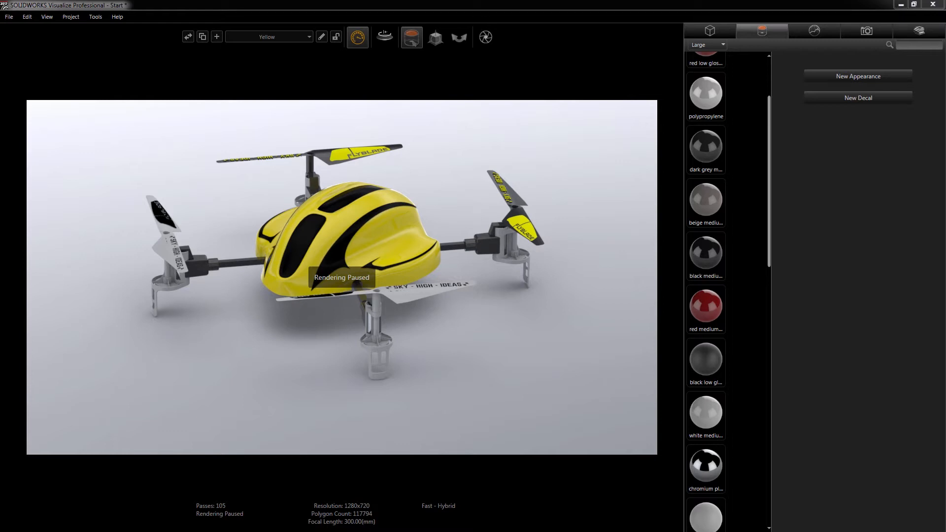
{"action": "left_click_drag", "start_coordinate": [503, 527], "coordinate": [477, 409]}
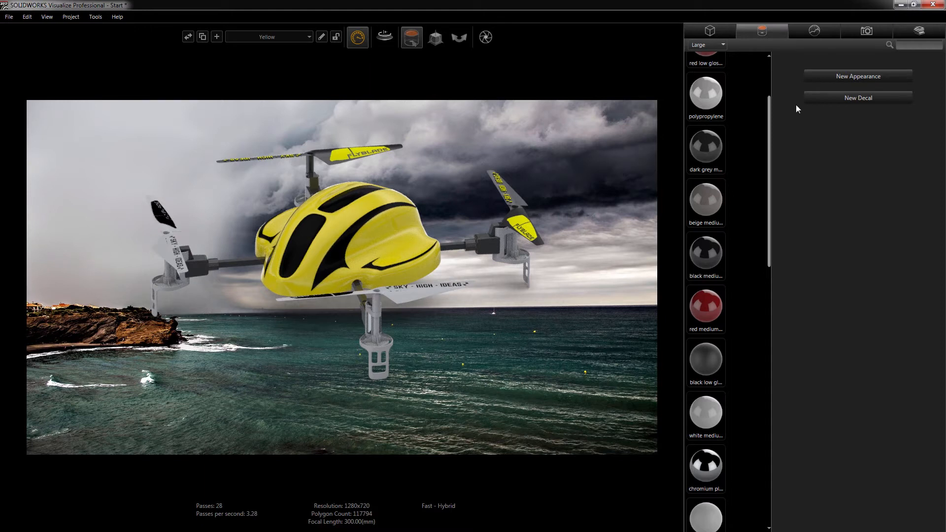
{"action": "left_click", "coordinate": [856, 33]}
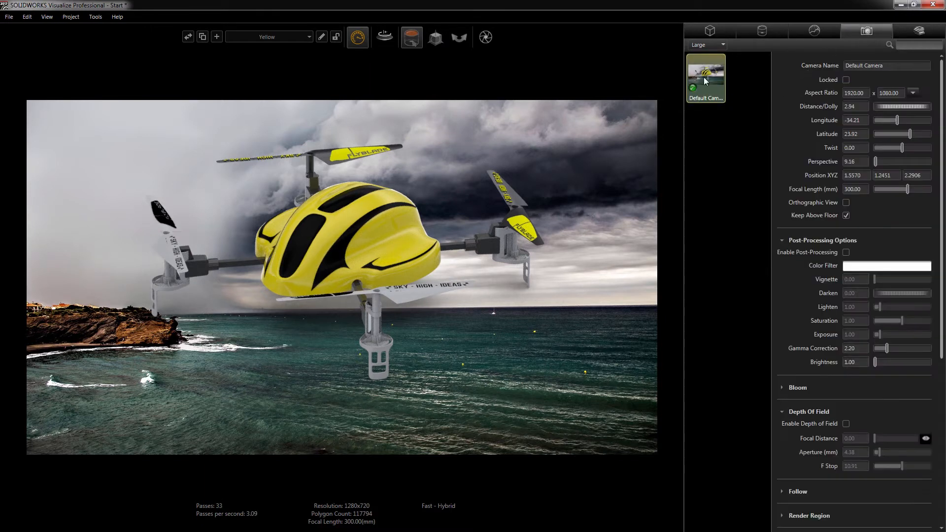
Make HDR Light Studio the active environment and turn off its floor shadow.
{"action": "left_click", "coordinate": [815, 31]}
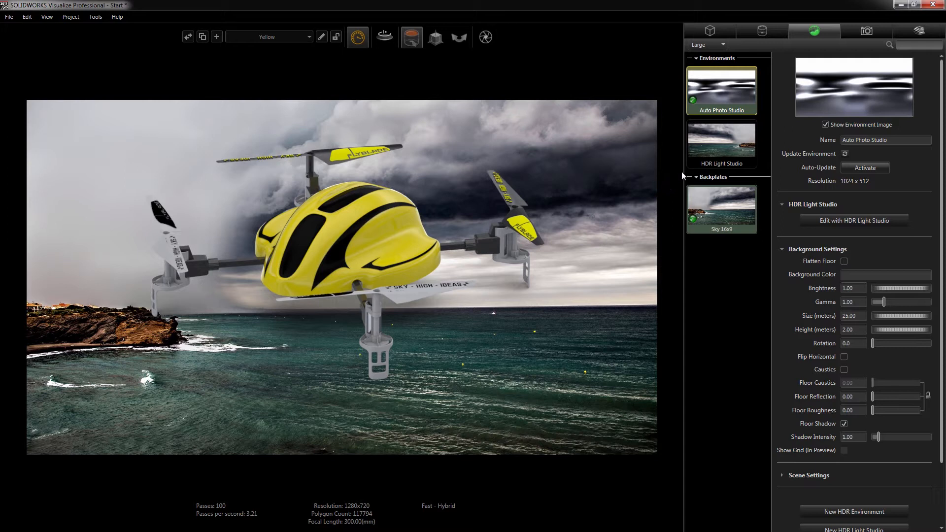
{"action": "double_click", "coordinate": [713, 149]}
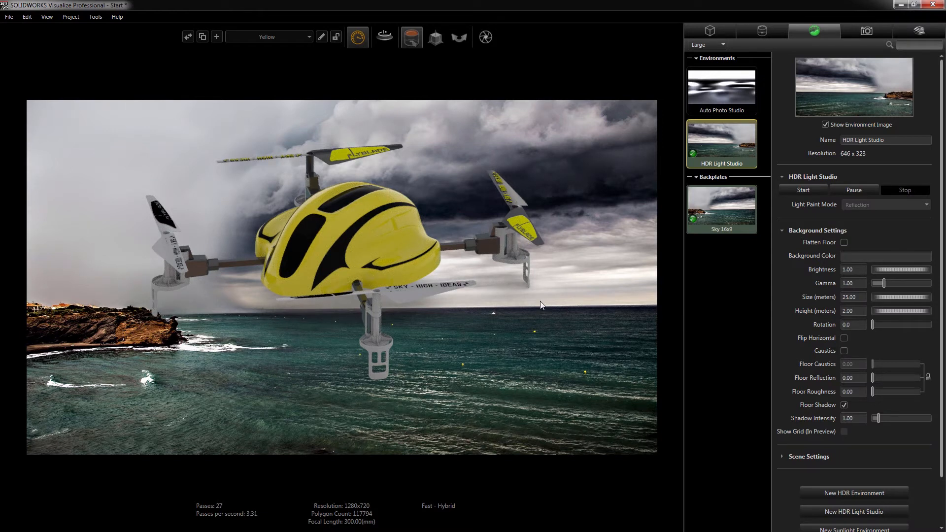
{"action": "left_click_drag", "start_coordinate": [453, 342], "coordinate": [450, 285]}
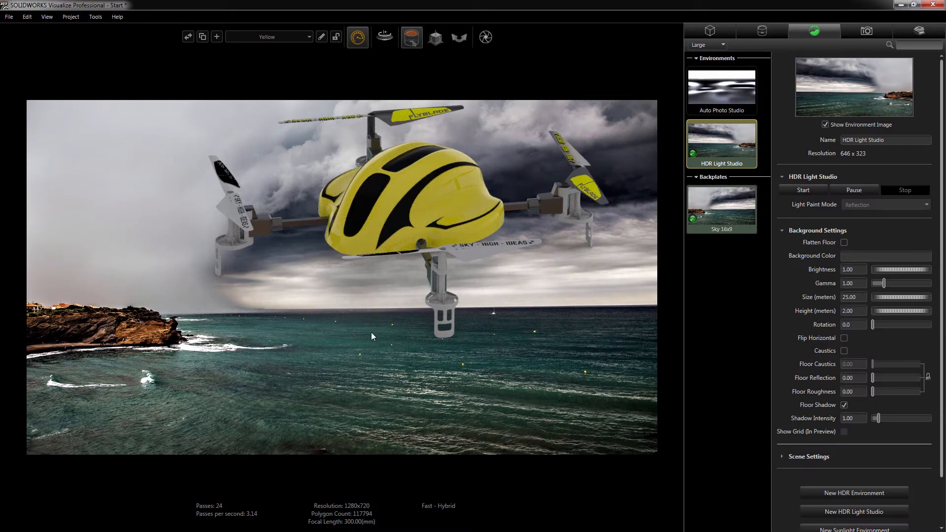
{"action": "left_click", "coordinate": [844, 406]}
{"action": "left_click_drag", "start_coordinate": [536, 369], "coordinate": [499, 343]}
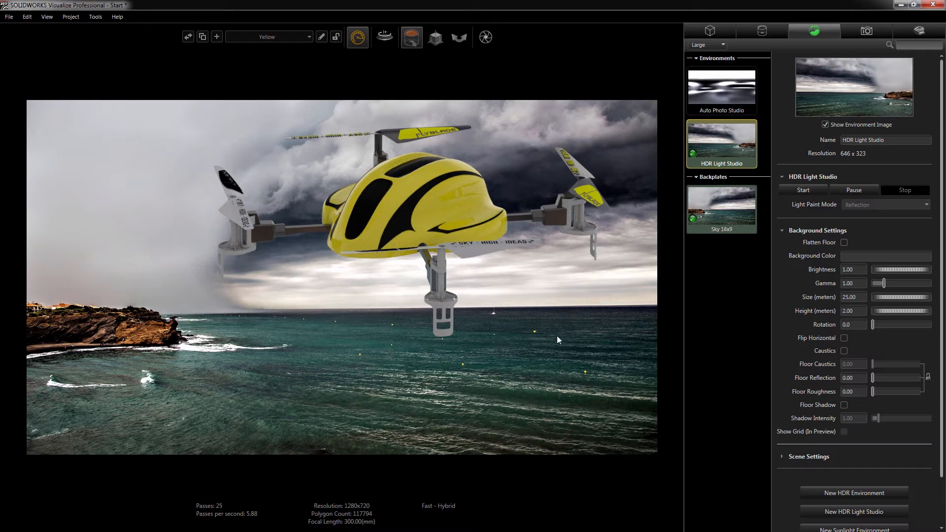
Rotate the HDR Light Studio environment to about 18.5 so its lighting on the drone suits the backplate.
{"action": "left_click_drag", "start_coordinate": [536, 330], "coordinate": [357, 373], "text": "ctrl+shift"}
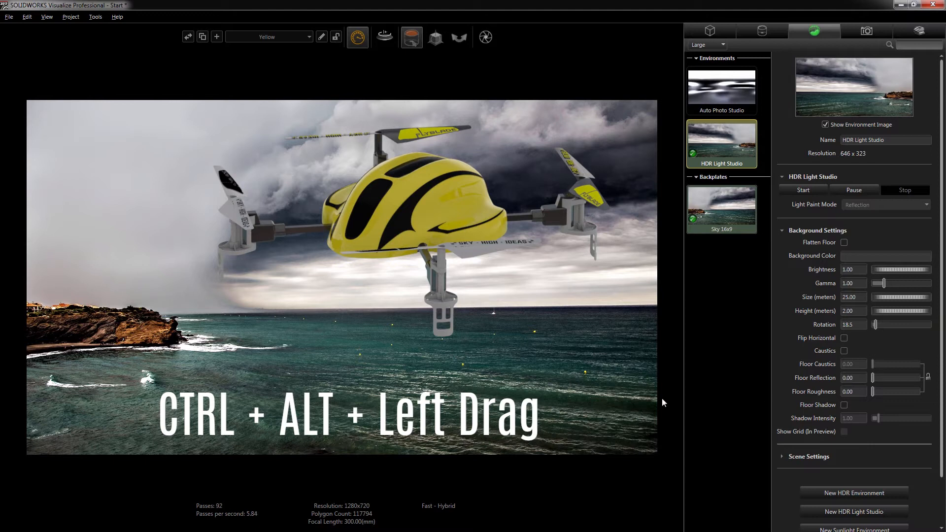
{"action": "left_click_drag", "start_coordinate": [517, 362], "coordinate": [517, 350], "text": "ctrl+alt"}
{"action": "left_click_drag", "start_coordinate": [510, 346], "coordinate": [504, 345]}
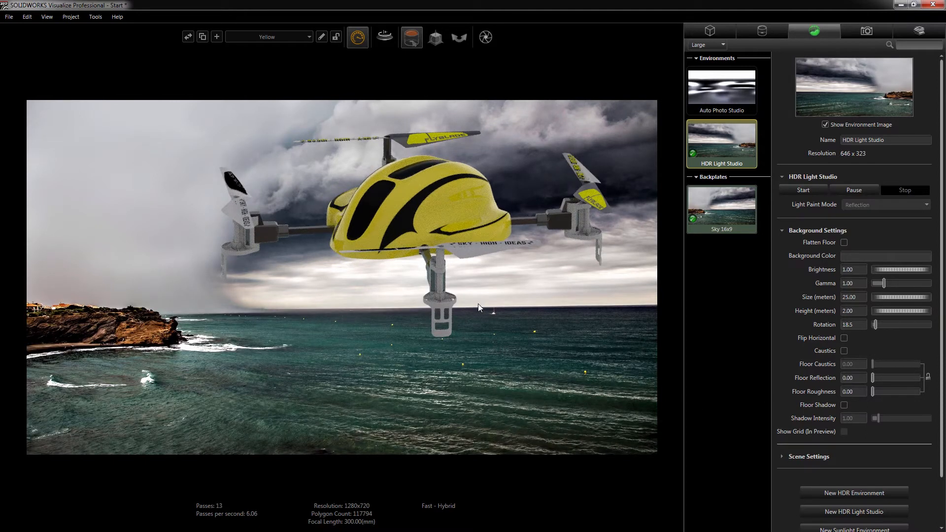
Set the HDR Light Studio environment's brightness to 1.50 and its gamma to 0.75.
{"action": "key", "text": "Up"}
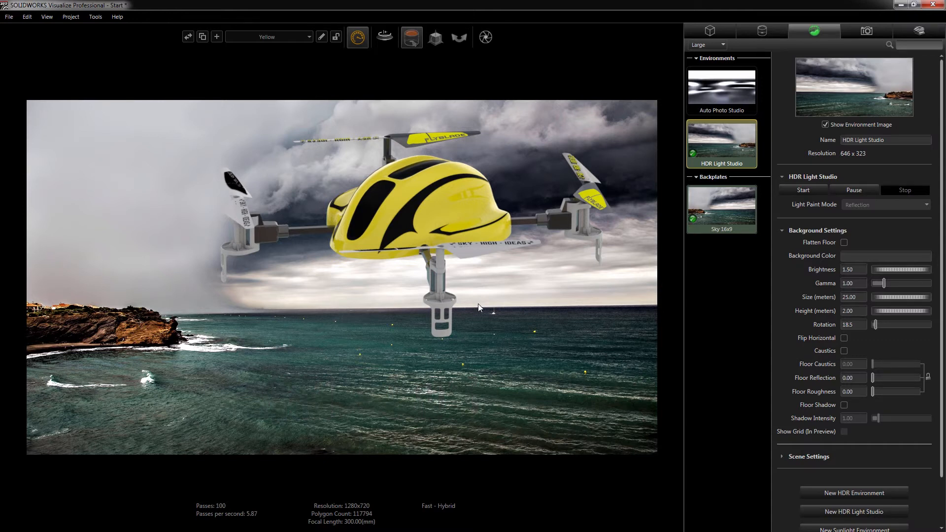
{"action": "key", "text": "ctrl+bracketleft"}
{"action": "key", "text": "ctrl+bracketleft"}
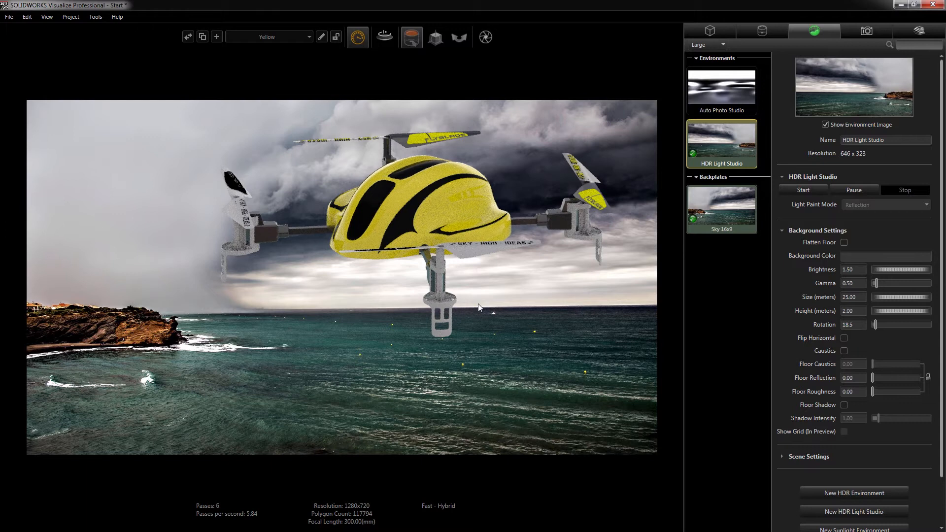
{"action": "key", "text": "ctrl+bracketright"}
Set the Default Camera's focal length to 28 mm.
{"action": "scroll", "coordinate": [495, 323], "scroll_direction": "down", "scroll_amount": 5}
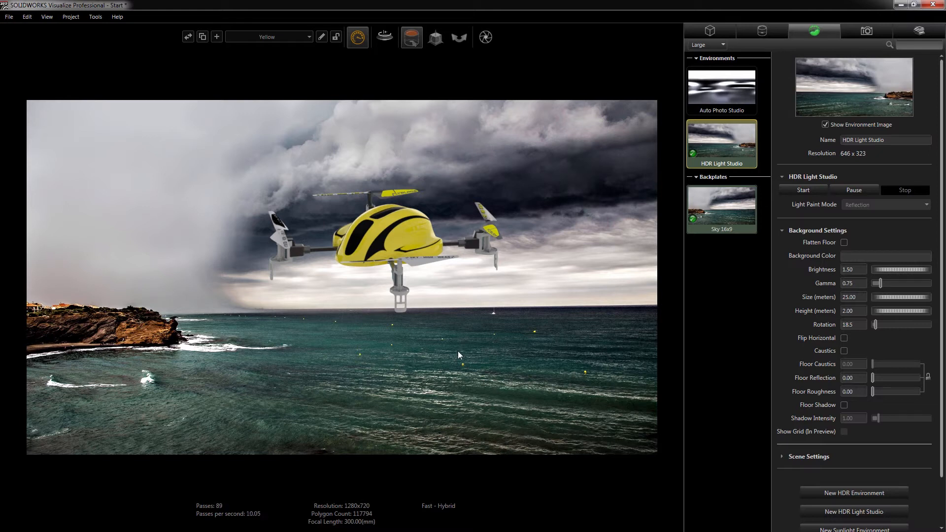
{"action": "left_click", "coordinate": [873, 31]}
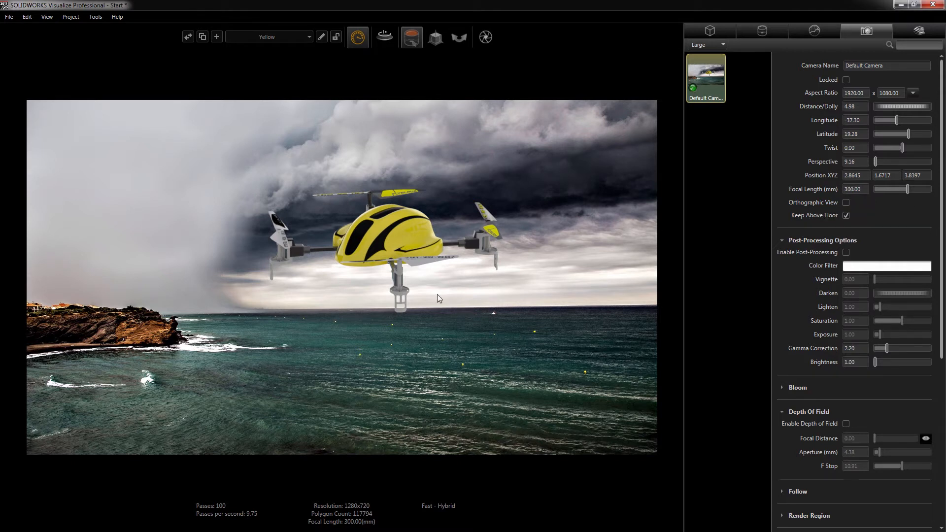
{"action": "scroll", "coordinate": [436, 294], "scroll_direction": "up", "scroll_amount": 5, "text": "alt"}
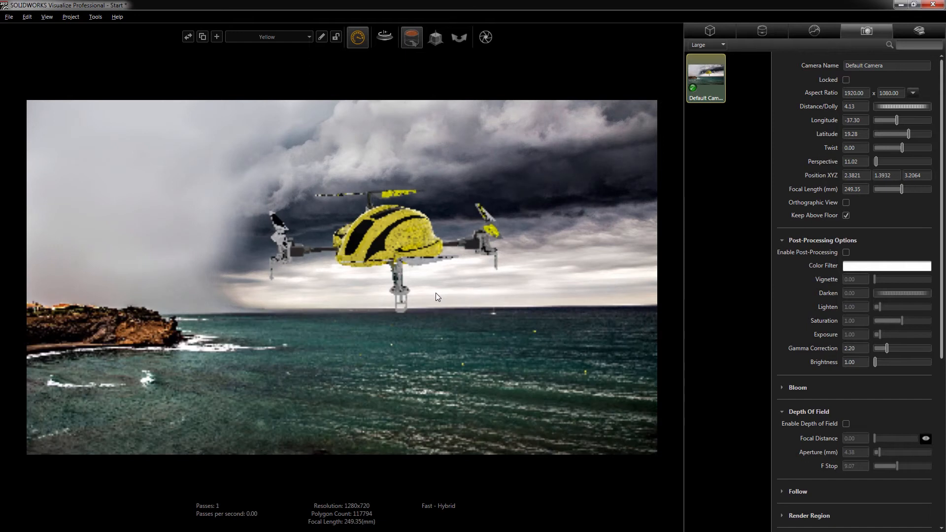
{"action": "scroll", "coordinate": [438, 297], "scroll_direction": "down", "scroll_amount": 10, "text": "alt"}
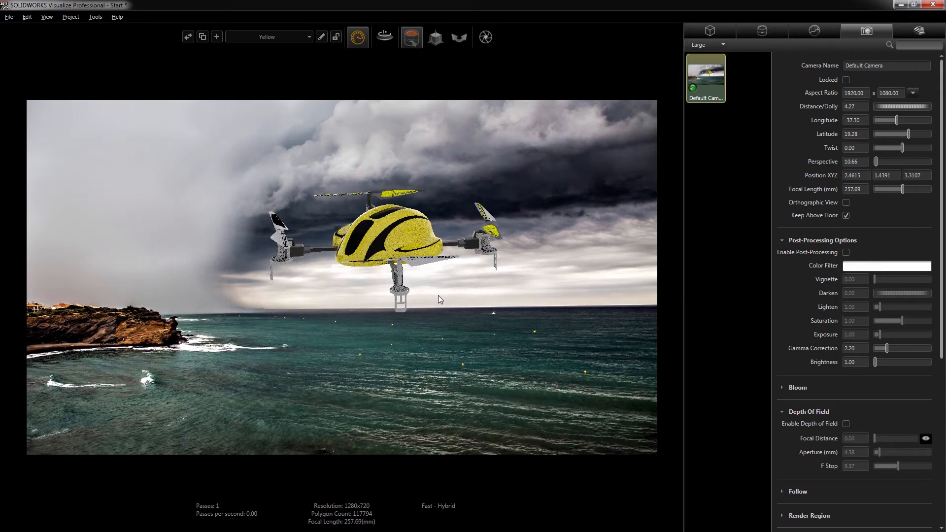
{"action": "left_click", "coordinate": [859, 193]}
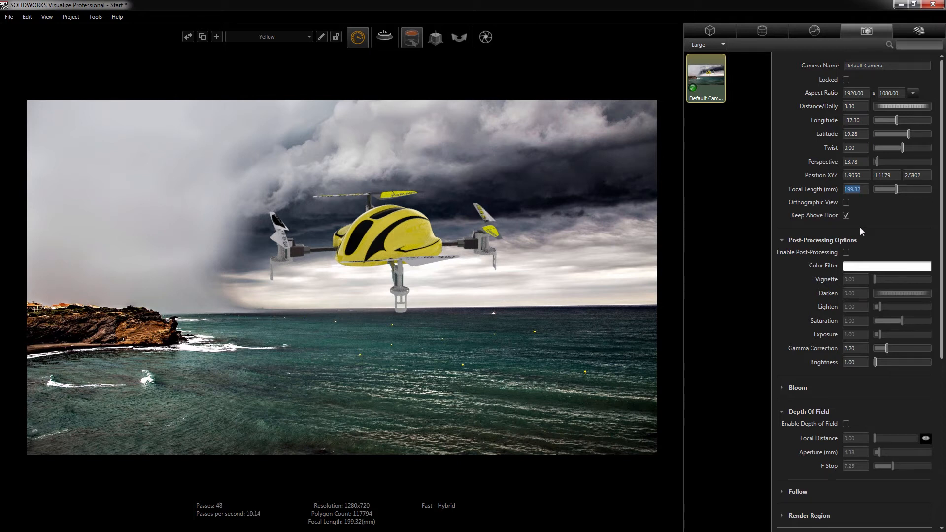
{"action": "type", "text": "28"}
{"action": "key", "text": "Tab"}
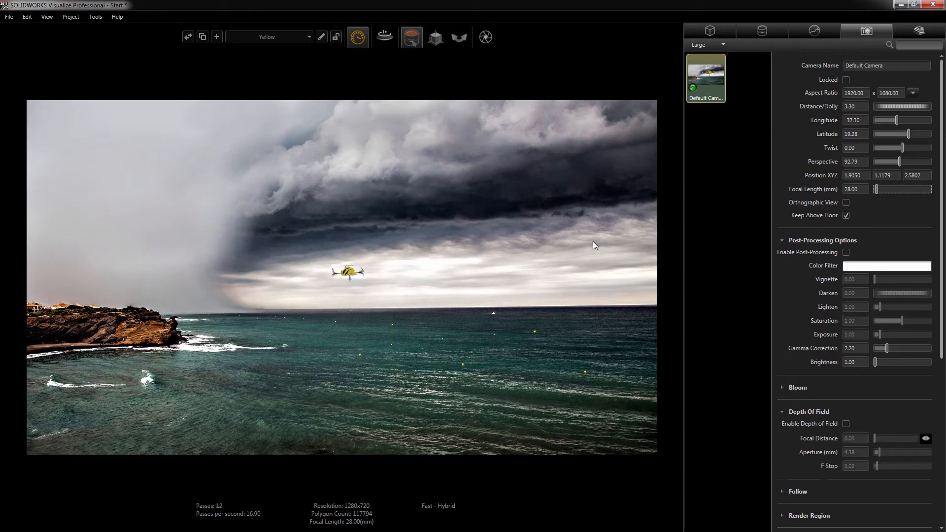
Bring the camera closer to about 0.84 distance and orbit it so the drone hovers above the sea horizon.
{"action": "right_click_drag", "start_coordinate": [375, 315], "coordinate": [351, 211], "text": "alt"}
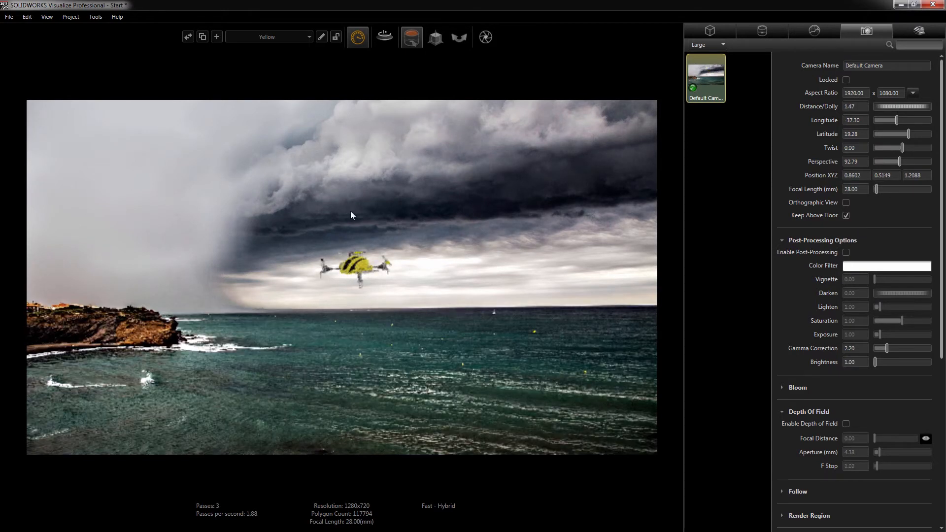
{"action": "scroll", "coordinate": [379, 290], "scroll_direction": "up", "scroll_amount": 3}
{"action": "left_click_drag", "start_coordinate": [381, 295], "coordinate": [335, 313]}
{"action": "middle_click_drag", "start_coordinate": [332, 316], "coordinate": [398, 262], "text": "alt"}
{"action": "left_click_drag", "start_coordinate": [458, 271], "coordinate": [422, 278], "text": "alt"}
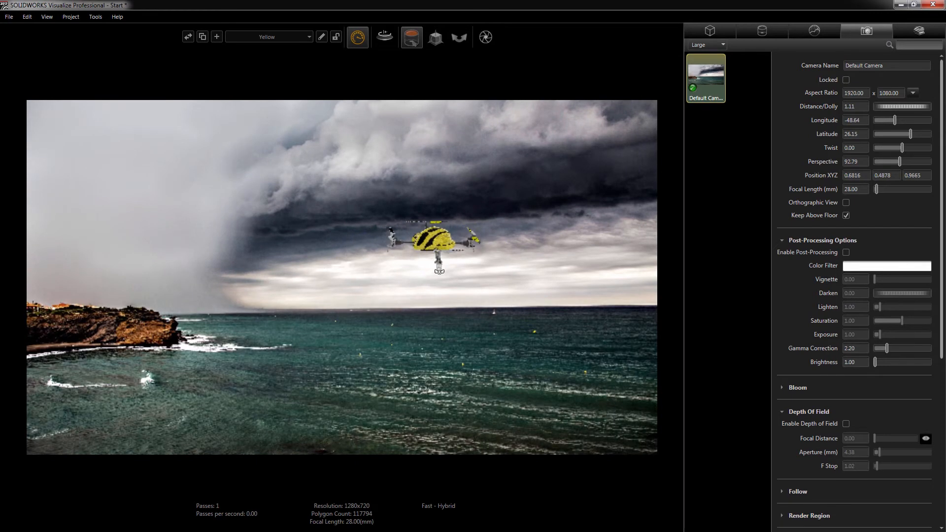
{"action": "right_click_drag", "start_coordinate": [448, 291], "coordinate": [447, 259], "text": "alt"}
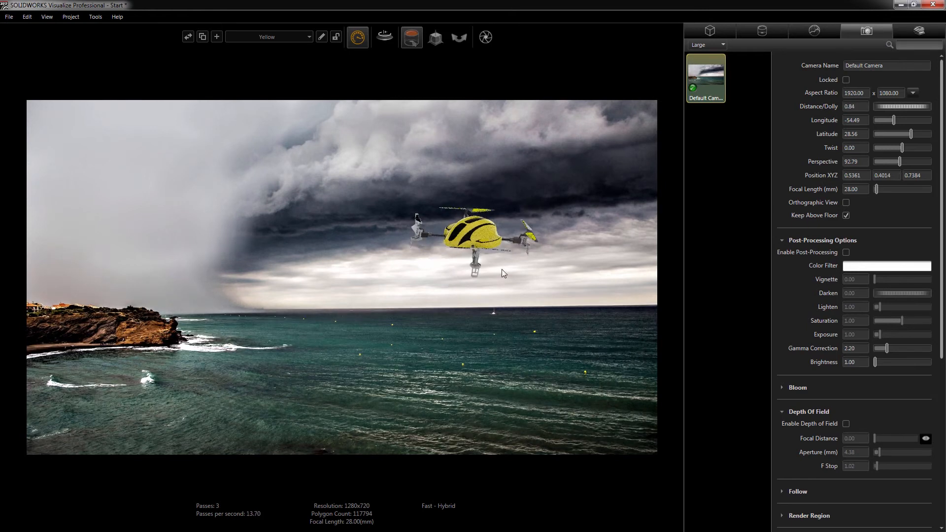
Refine the camera to about 0.57 distance, -51.91 longitude and 35.26 latitude, framing the drone against the dark clouds.
{"action": "mouse_move", "coordinate": [506, 262]}
{"action": "left_mouse_down", "text": "alt"}
{"action": "mouse_move", "coordinate": [500, 269]}
{"action": "mouse_move", "coordinate": [514, 269]}
{"action": "left_mouse_up", "text": "alt"}
{"action": "right_click_drag", "start_coordinate": [497, 259], "coordinate": [471, 266], "text": "alt"}
{"action": "middle_click_drag", "start_coordinate": [472, 266], "coordinate": [433, 252], "text": "alt"}
{"action": "right_click_drag", "start_coordinate": [433, 253], "coordinate": [404, 271], "text": "alt"}
{"action": "middle_click_drag", "start_coordinate": [403, 274], "coordinate": [419, 263], "text": "alt"}
{"action": "left_click_drag", "start_coordinate": [530, 282], "coordinate": [508, 295], "text": "alt"}
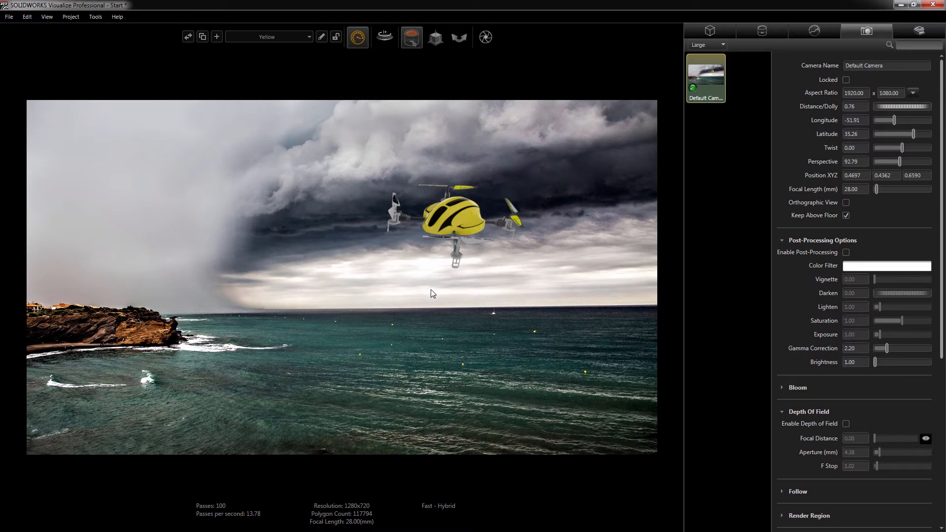
{"action": "right_click_drag", "start_coordinate": [430, 290], "coordinate": [428, 264]}
{"action": "middle_click_drag", "start_coordinate": [557, 246], "coordinate": [532, 277]}
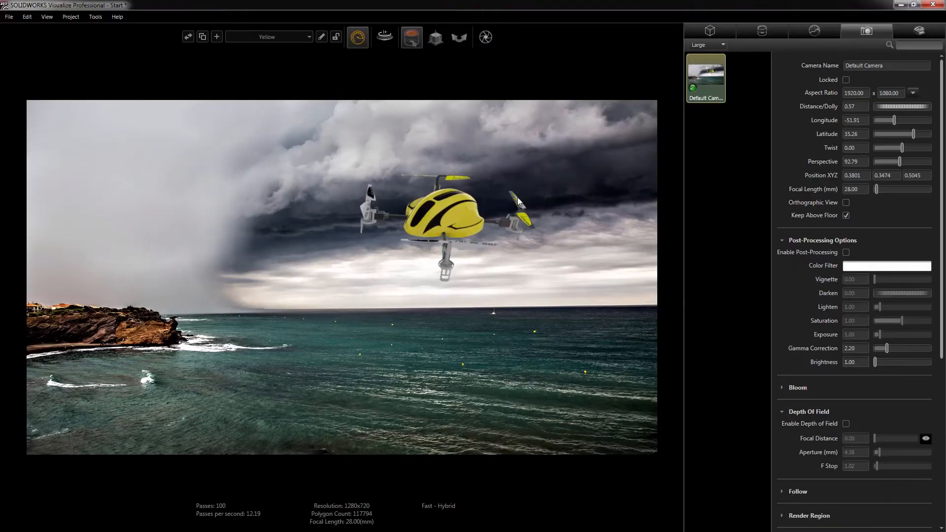
Set the selection mode to parts and pick the yellow-and-black propeller blade of Blade Black-1.
{"action": "mouse_move", "coordinate": [407, 45]}
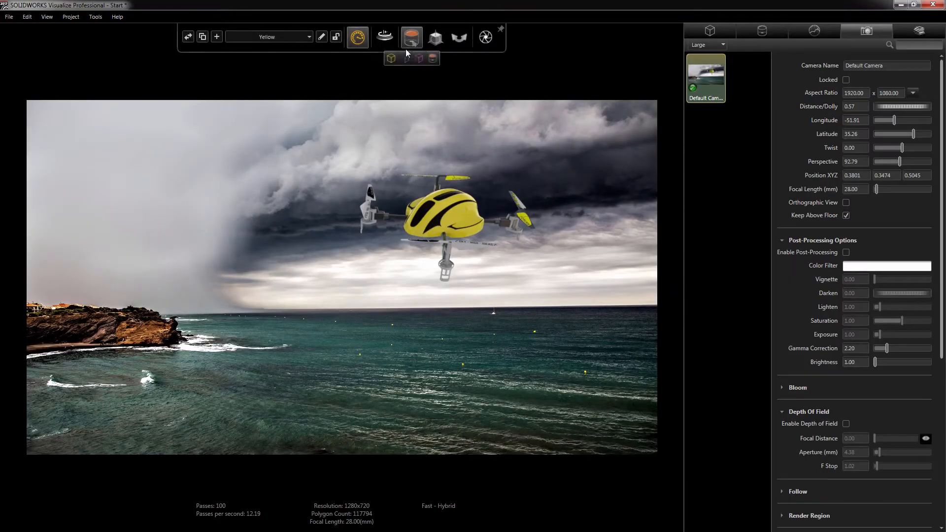
{"action": "left_click", "coordinate": [405, 59]}
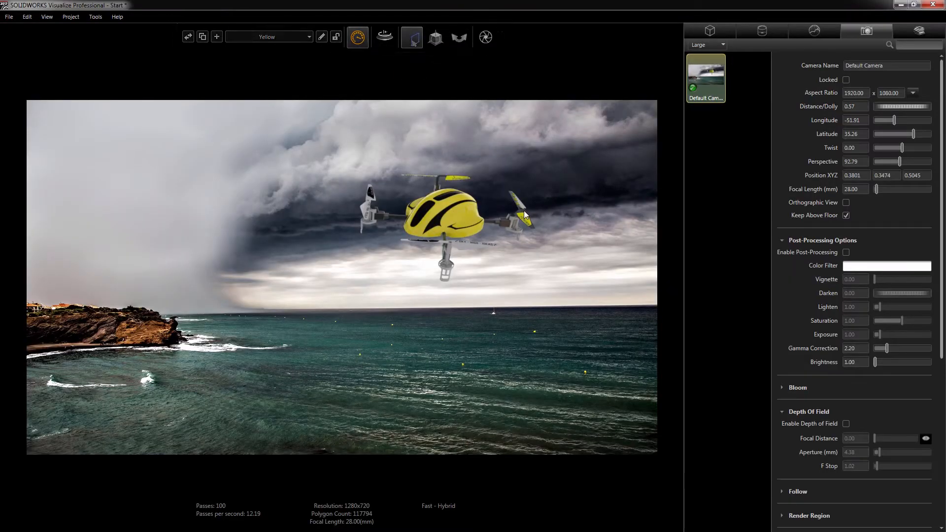
{"action": "left_click", "coordinate": [526, 209]}
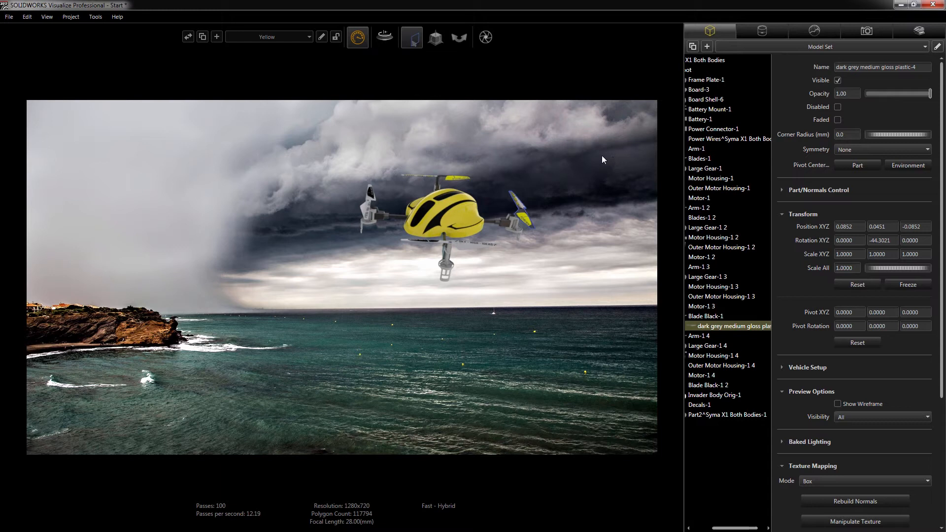
Display the spherical object manipulator on the selected blade and hide it again.
{"action": "mouse_move", "coordinate": [436, 48]}
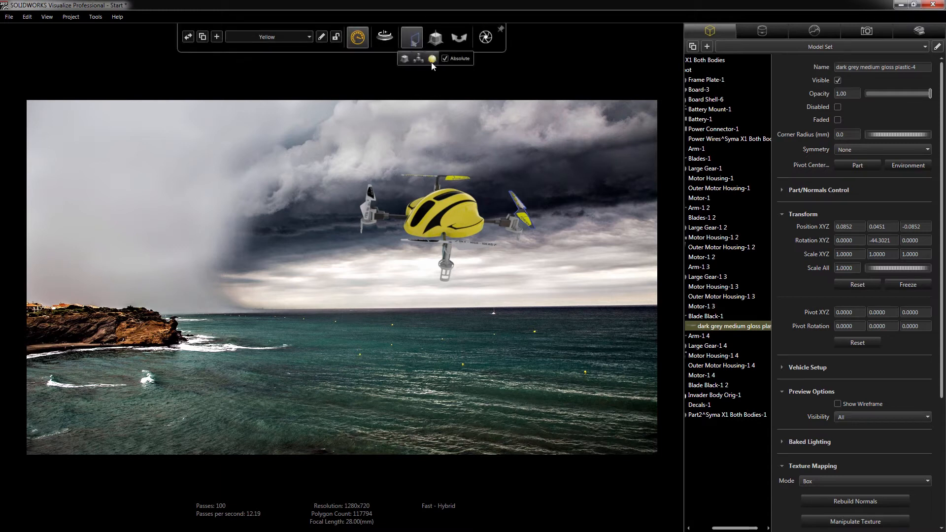
{"action": "left_click", "coordinate": [433, 60]}
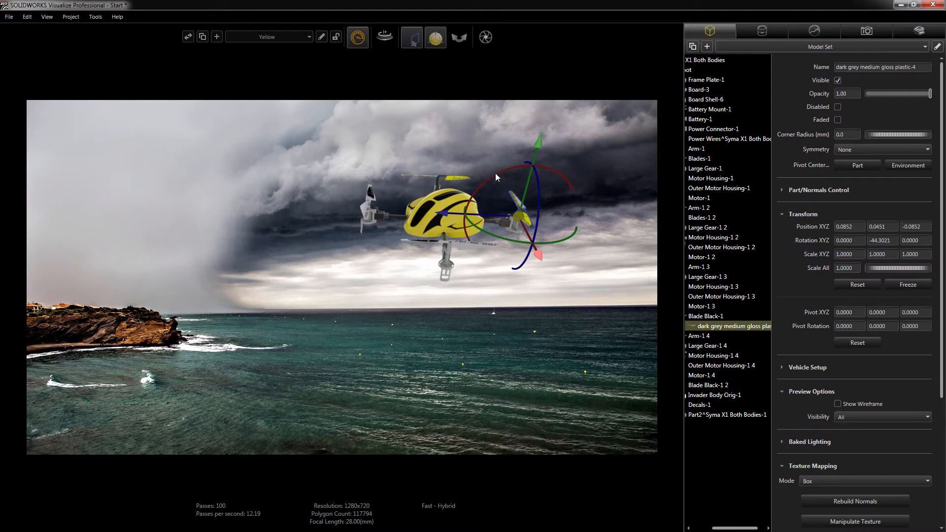
{"action": "mouse_move", "coordinate": [435, 43]}
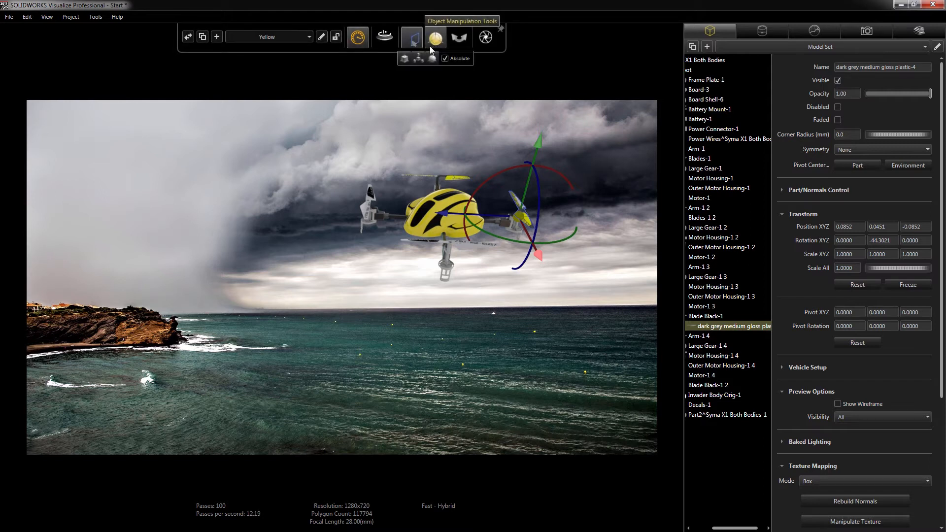
{"action": "left_click", "coordinate": [433, 47]}
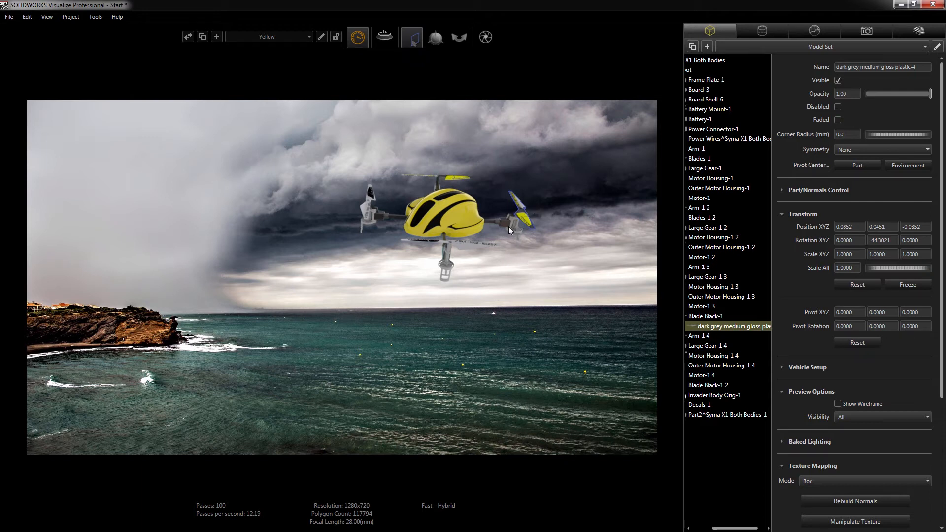
Add a rotation animation to the white blade part of Blades-1 2 and open the animation timeline.
{"action": "right_click", "coordinate": [460, 248]}
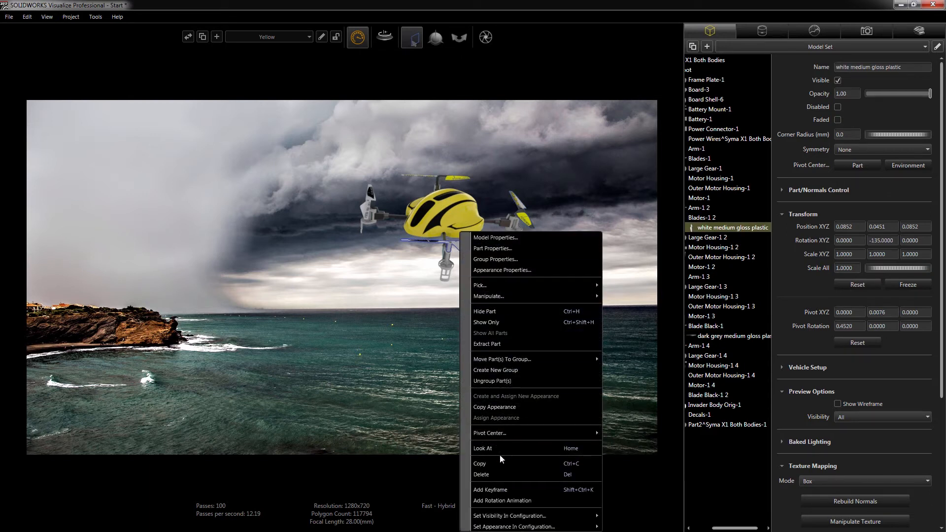
{"action": "left_click", "coordinate": [516, 501]}
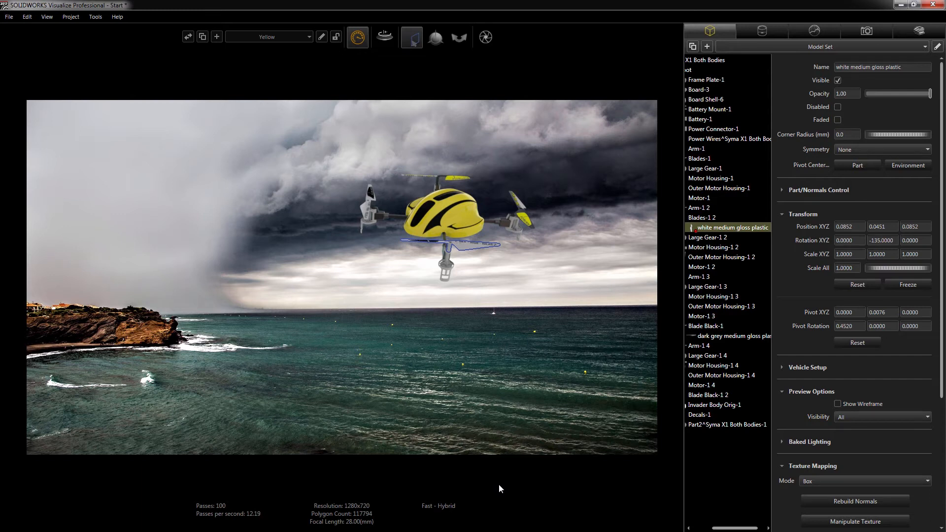
{"action": "key", "text": "k"}
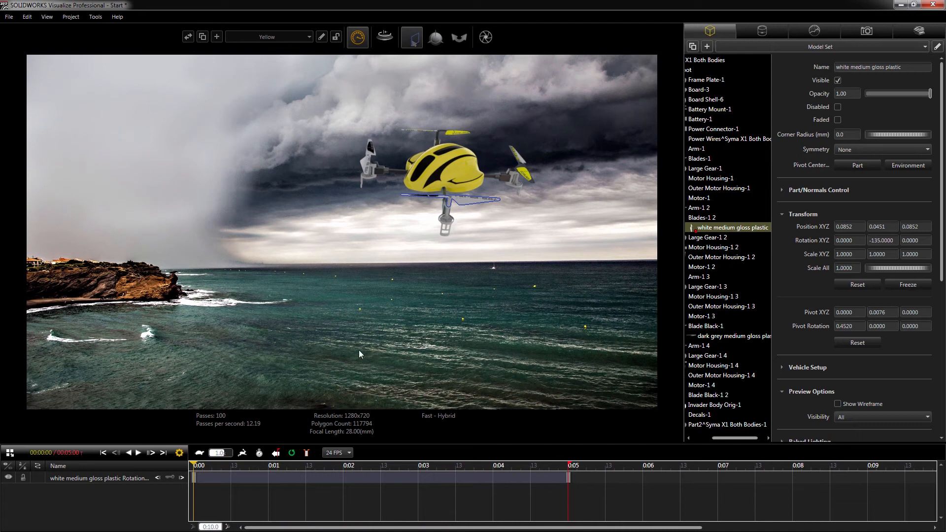
Scrub the timeline through the first blade's rotation animation and return the playhead to 0:00.
{"action": "left_click", "coordinate": [46, 17]}
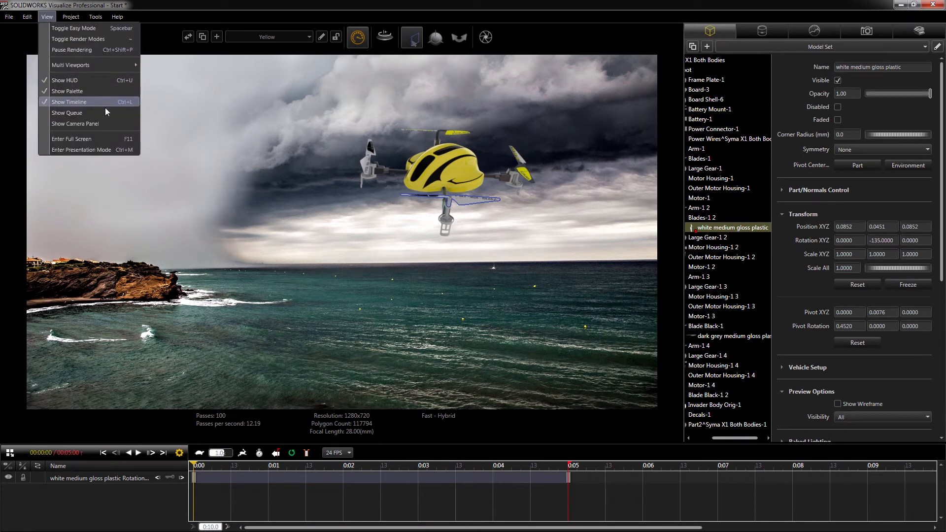
{"action": "left_click", "coordinate": [362, 273]}
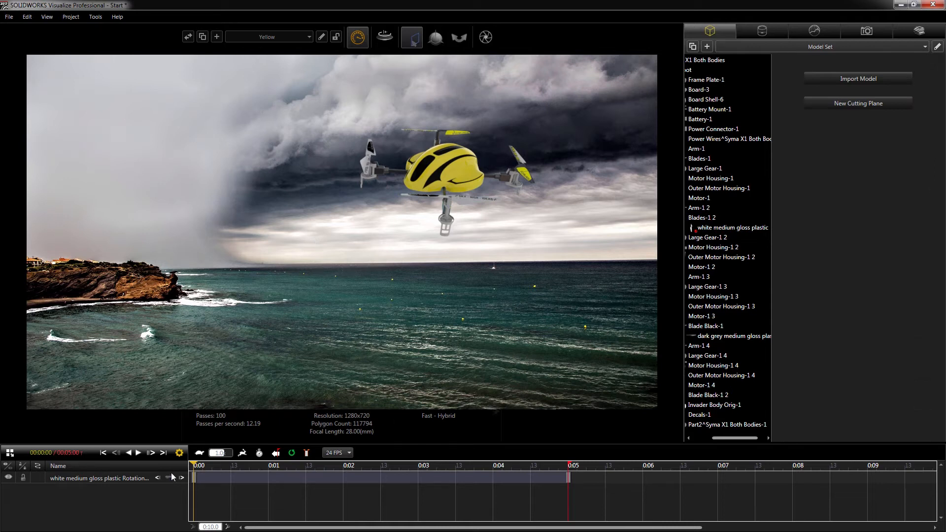
{"action": "left_click", "coordinate": [83, 478]}
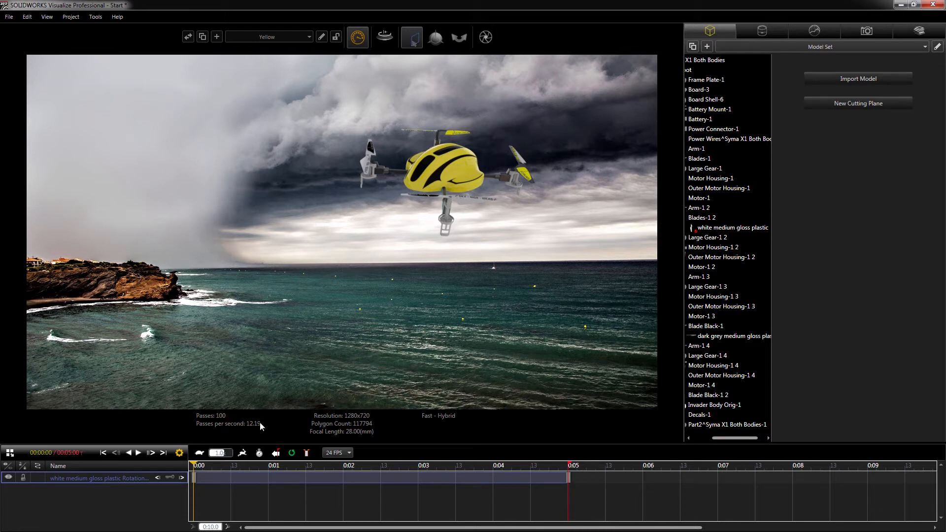
{"action": "left_click_drag", "start_coordinate": [194, 464], "coordinate": [557, 478]}
{"action": "left_click_drag", "start_coordinate": [495, 481], "coordinate": [191, 493]}
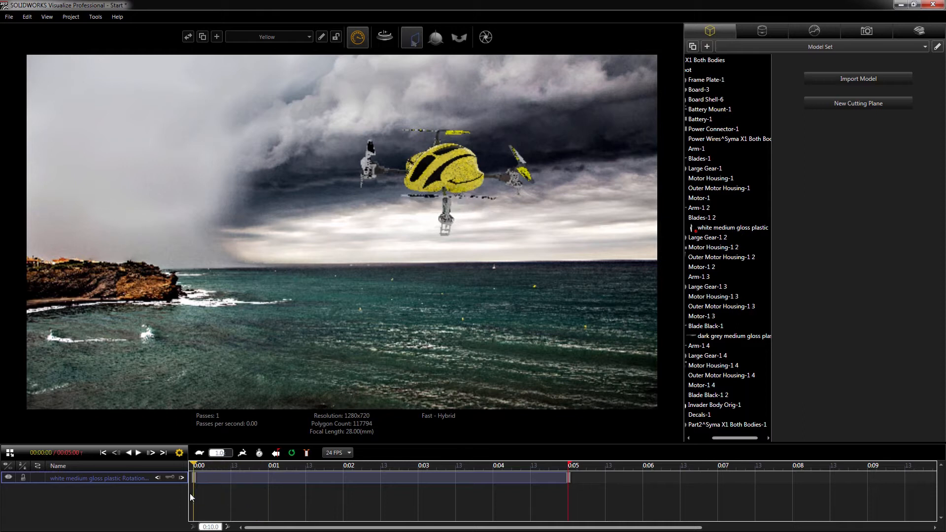
Add a rotation animation to each of the three remaining propeller blades.
{"action": "left_click", "coordinate": [518, 167]}
{"action": "right_click", "coordinate": [517, 167]}
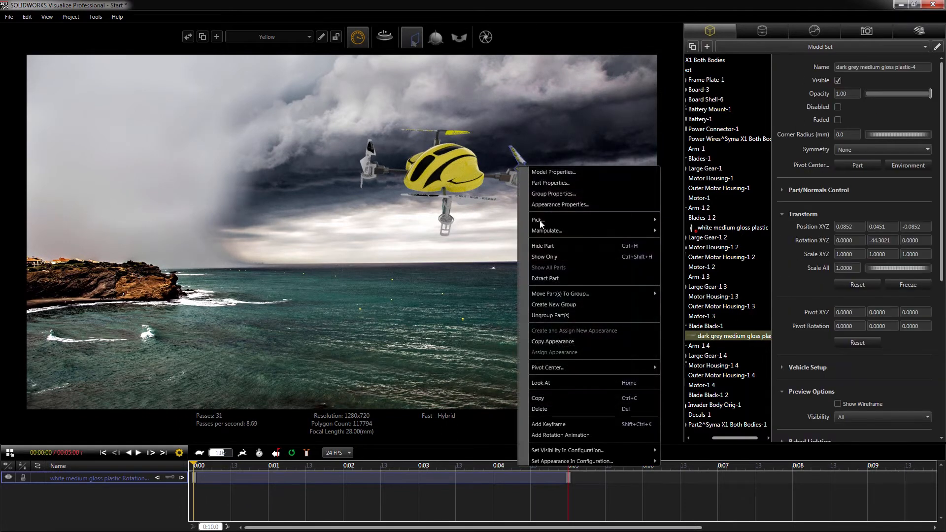
{"action": "left_click", "coordinate": [550, 435]}
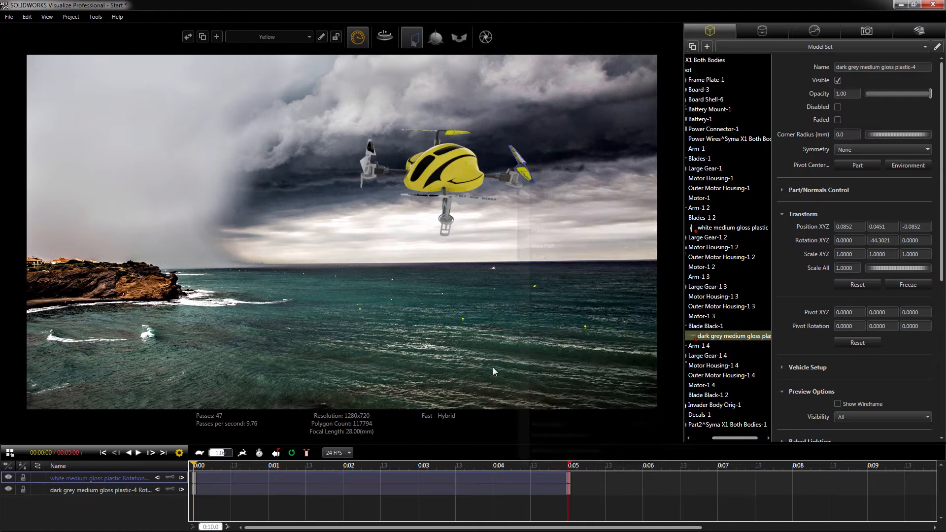
{"action": "left_click", "coordinate": [365, 162]}
{"action": "right_click", "coordinate": [365, 162]}
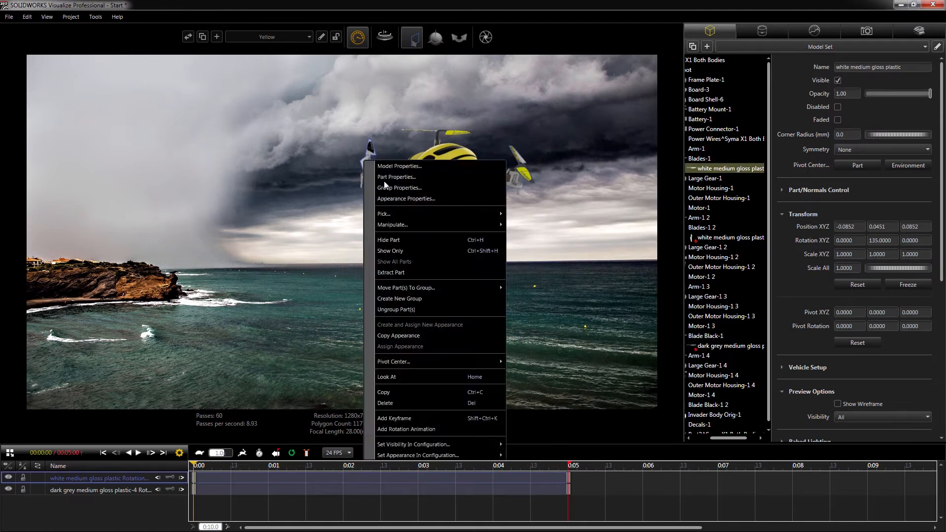
{"action": "left_click", "coordinate": [428, 429]}
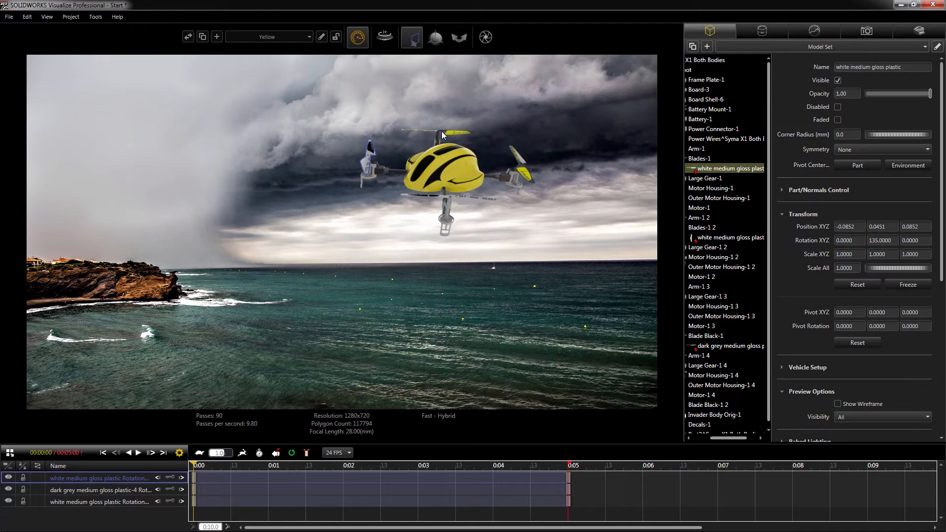
{"action": "right_click", "coordinate": [442, 135]}
{"action": "left_click", "coordinate": [472, 402]}
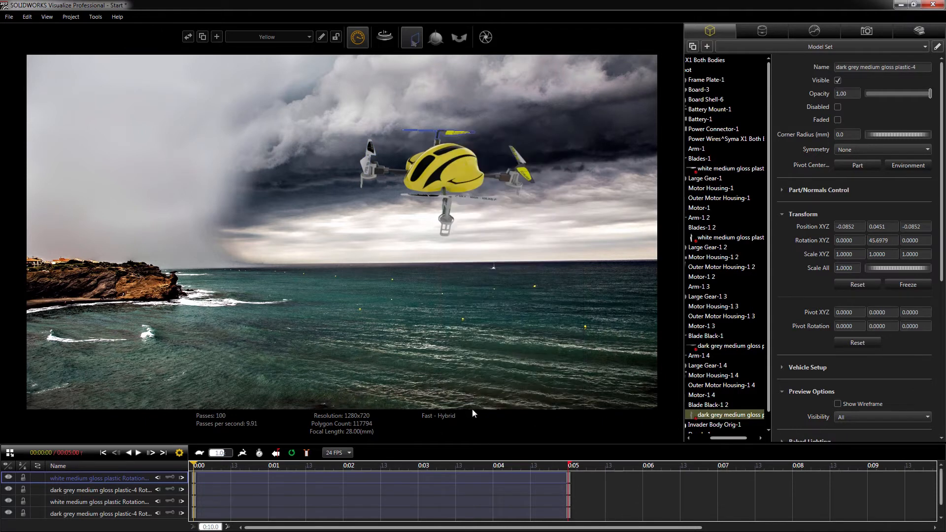
{"action": "left_click", "coordinate": [606, 501]}
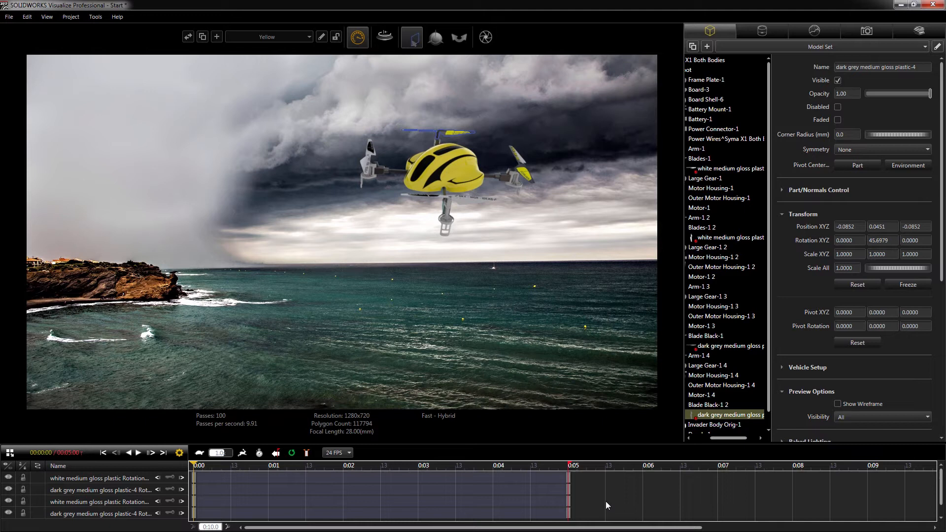
Enable motion blur for the Default Camera.
{"action": "left_click", "coordinate": [856, 34]}
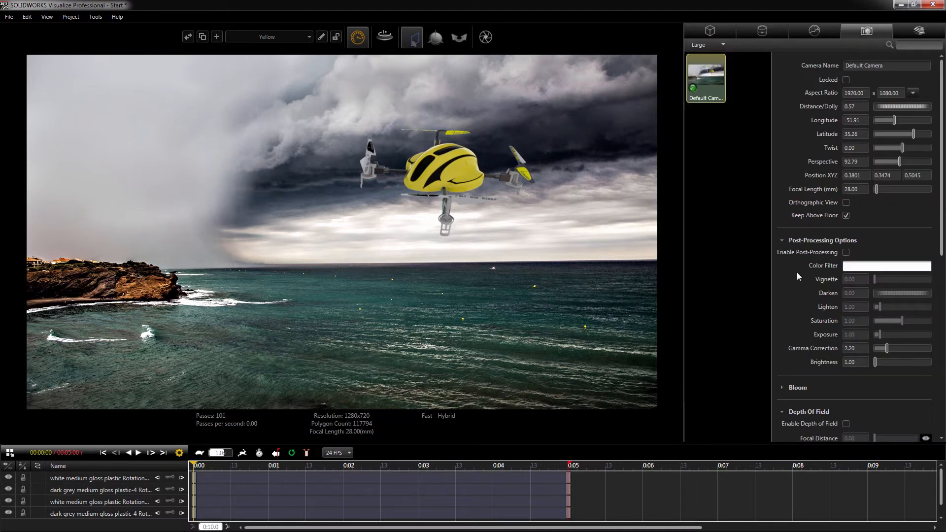
{"action": "scroll", "coordinate": [797, 274], "scroll_direction": "down", "scroll_amount": 9}
{"action": "scroll", "coordinate": [797, 279], "scroll_direction": "down", "scroll_amount": 2}
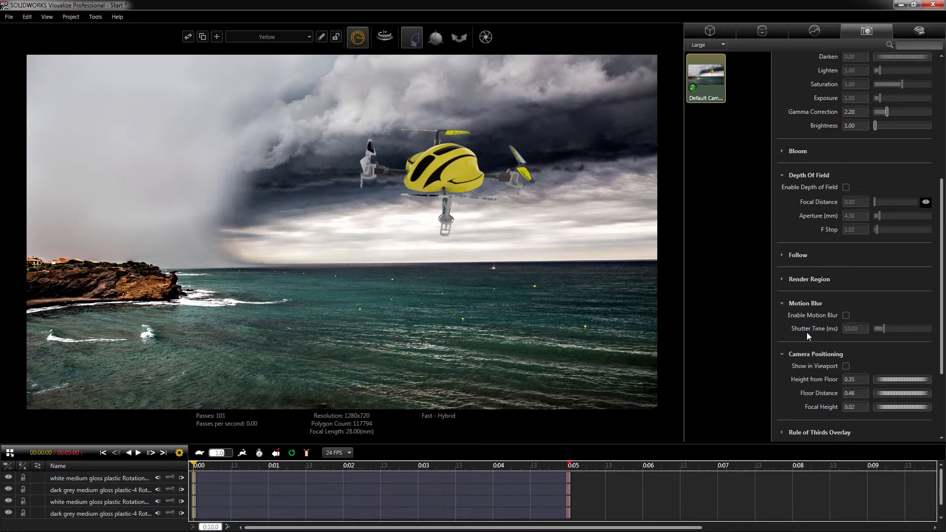
{"action": "left_click", "coordinate": [846, 316]}
Examine the loop, total rotation and easing properties of the first white blade's rotation animation, and deselect it.
{"action": "left_click", "coordinate": [340, 477]}
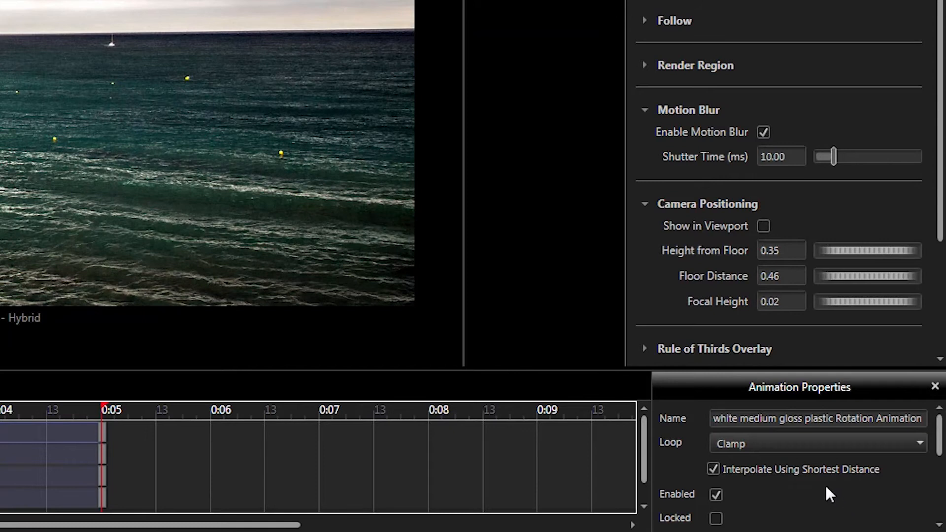
{"action": "scroll", "coordinate": [823, 483], "scroll_direction": "down", "scroll_amount": 4}
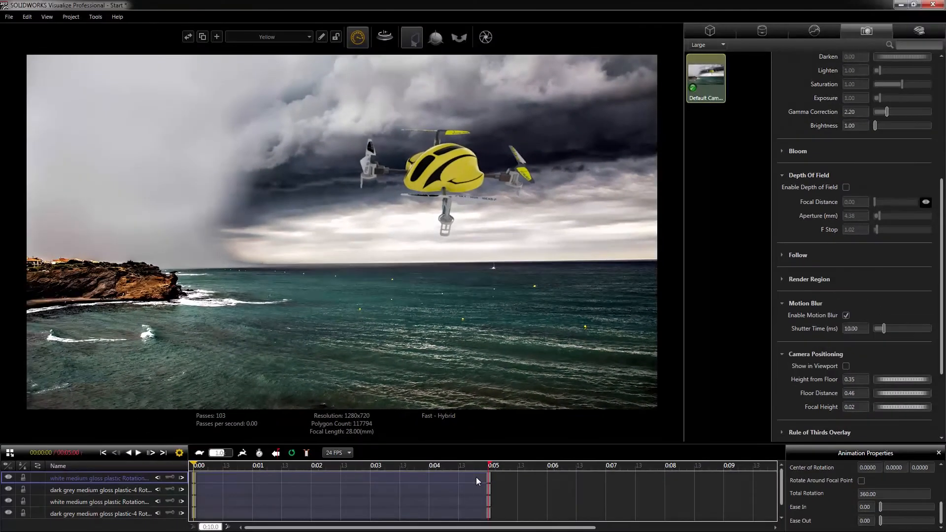
{"action": "left_click", "coordinate": [528, 485]}
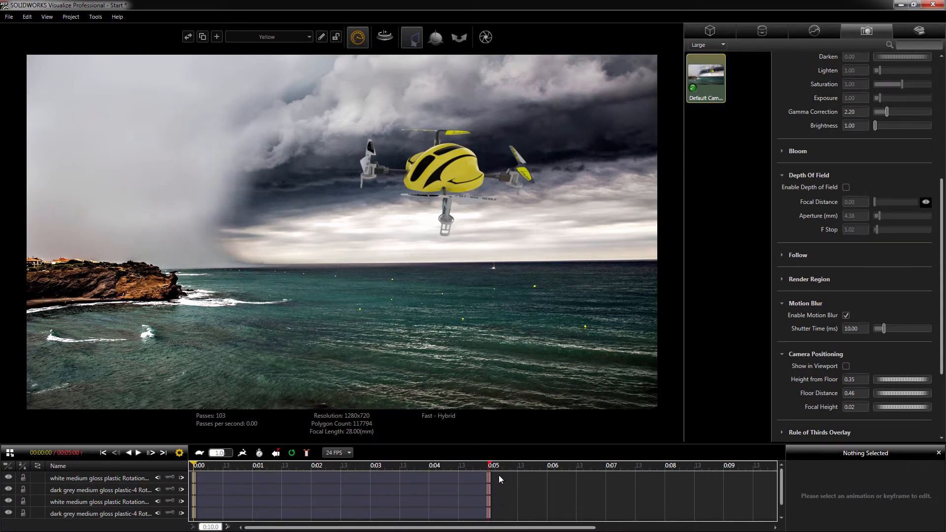
Shorten all four blade rotation animations by moving their end keyframes to 0.23 s.
{"action": "left_click_drag", "start_coordinate": [490, 501], "coordinate": [211, 503]}
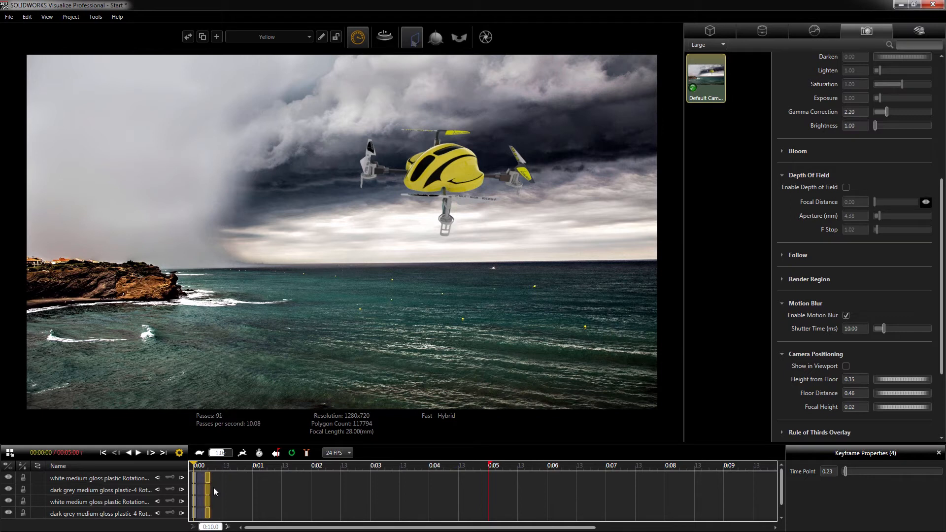
{"action": "left_click", "coordinate": [245, 486]}
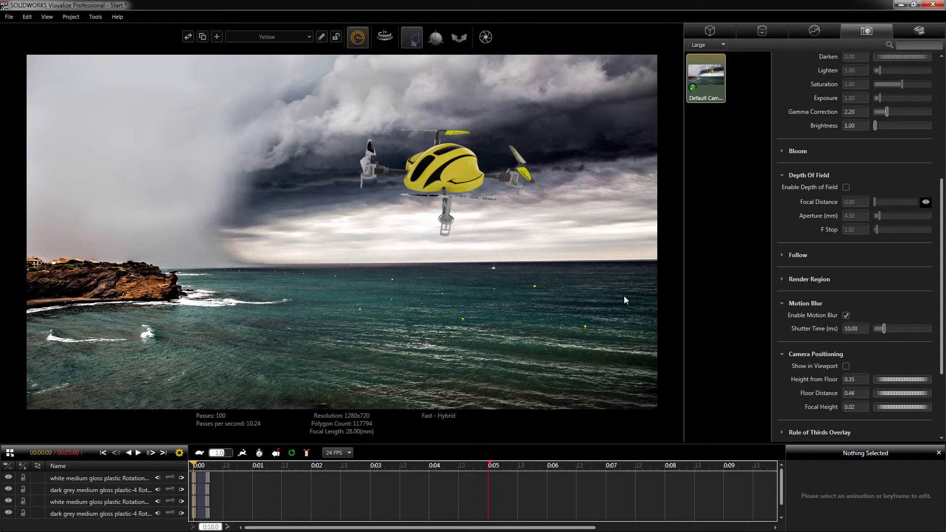
Switch the preview renderer to Accurate and raise the motion blur shutter time to about 48.23 ms.
{"action": "mouse_move", "coordinate": [358, 38]}
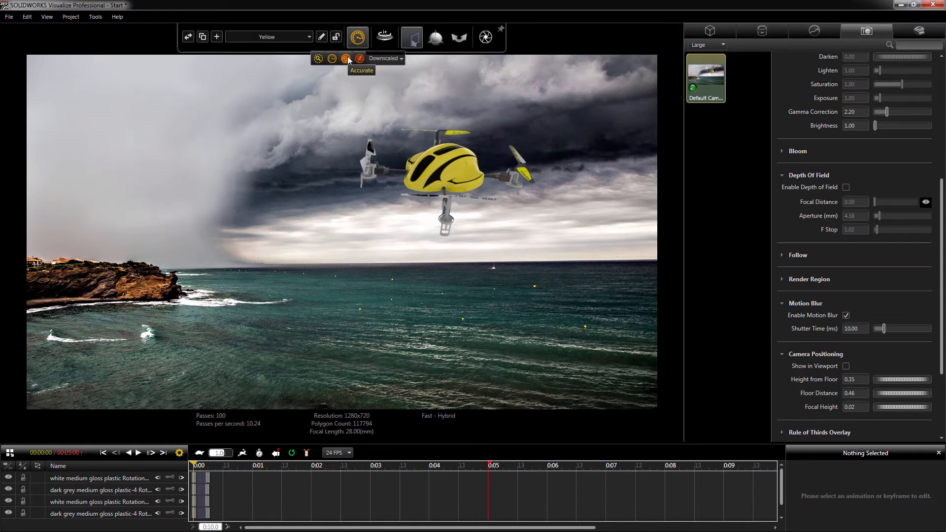
{"action": "left_click", "coordinate": [346, 59]}
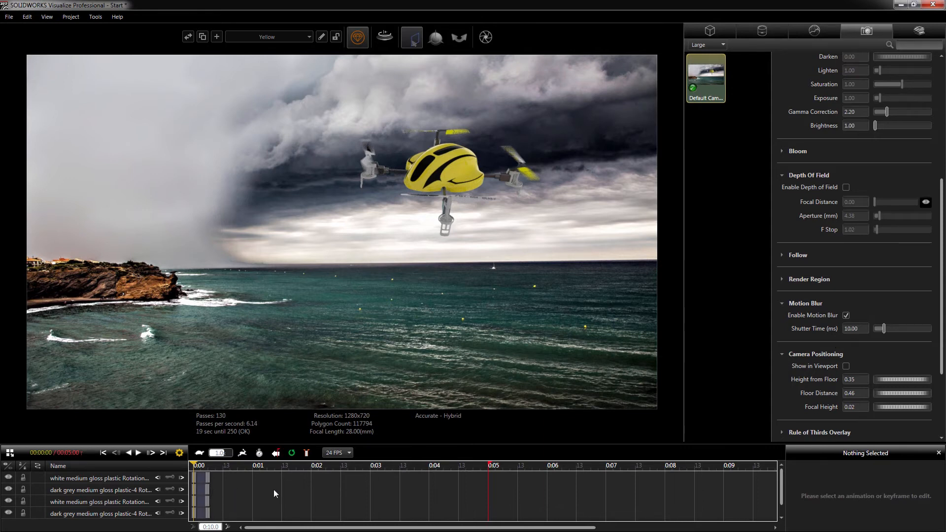
{"action": "left_click_drag", "start_coordinate": [885, 330], "coordinate": [919, 330]}
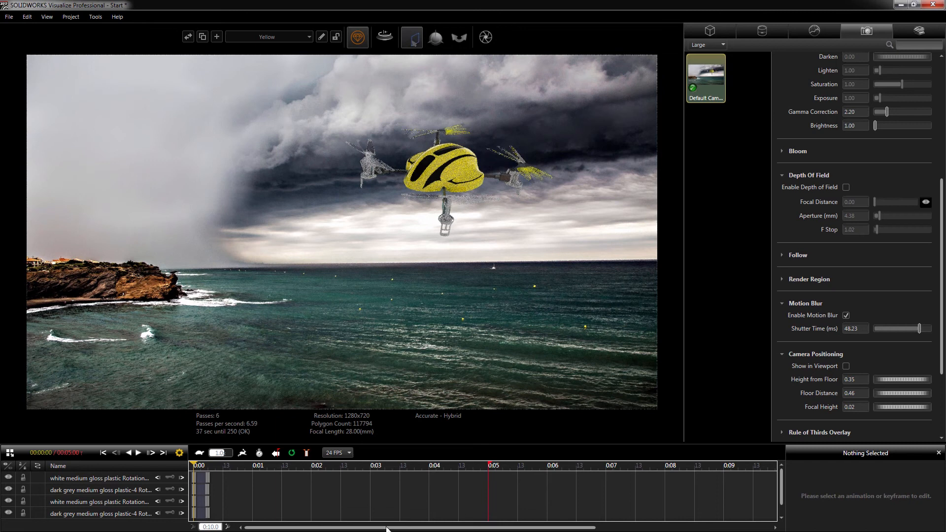
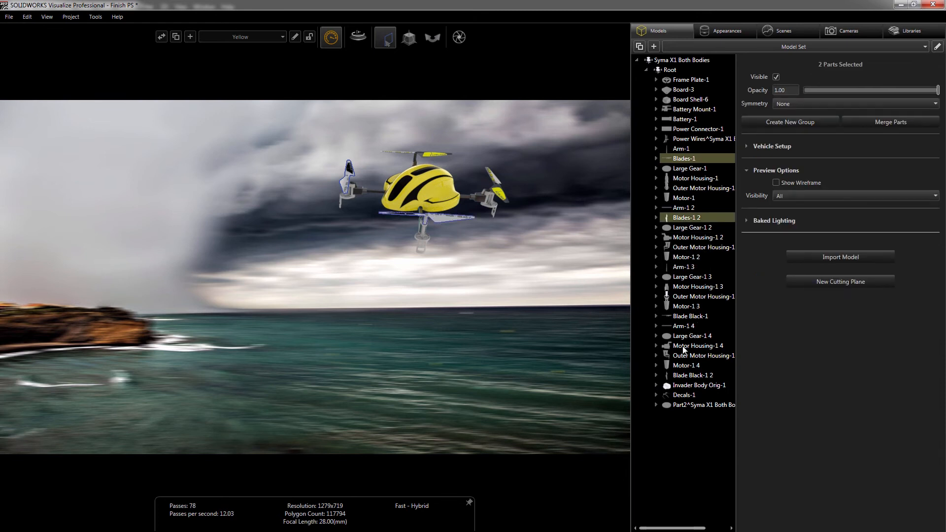
Group Blades-1, Blades-1 2, Blade Black-1 and Blade Black-1 2 into a new part group and hide that group.
{"action": "left_click", "coordinate": [681, 376], "text": "ctrl"}
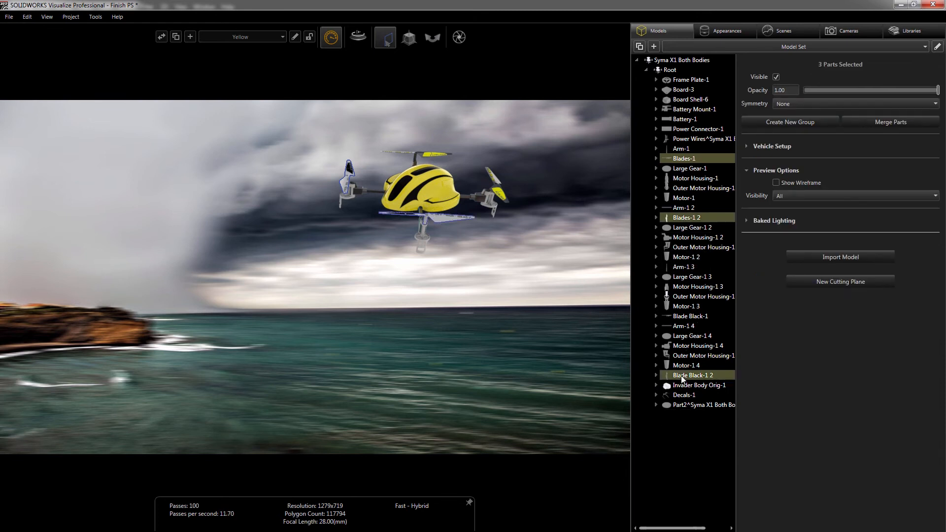
{"action": "left_click", "coordinate": [679, 319], "text": "ctrl"}
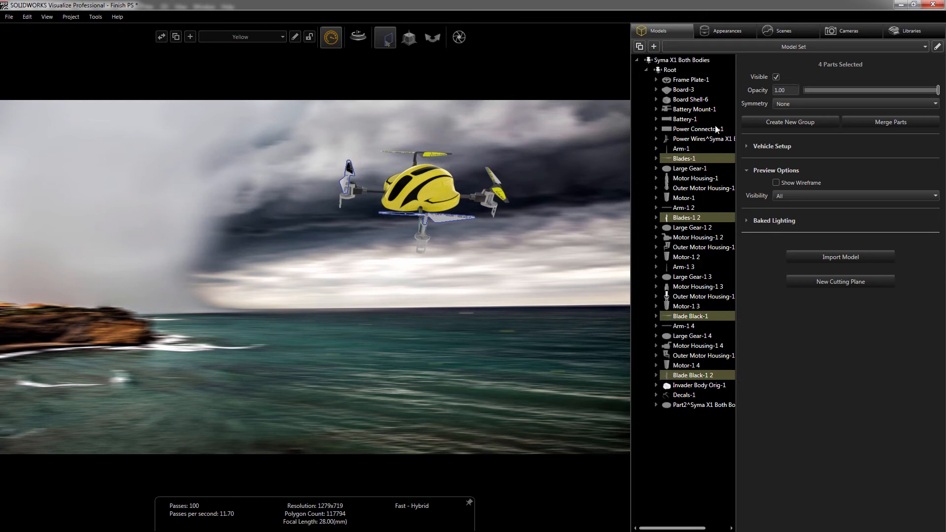
{"action": "left_click", "coordinate": [777, 123]}
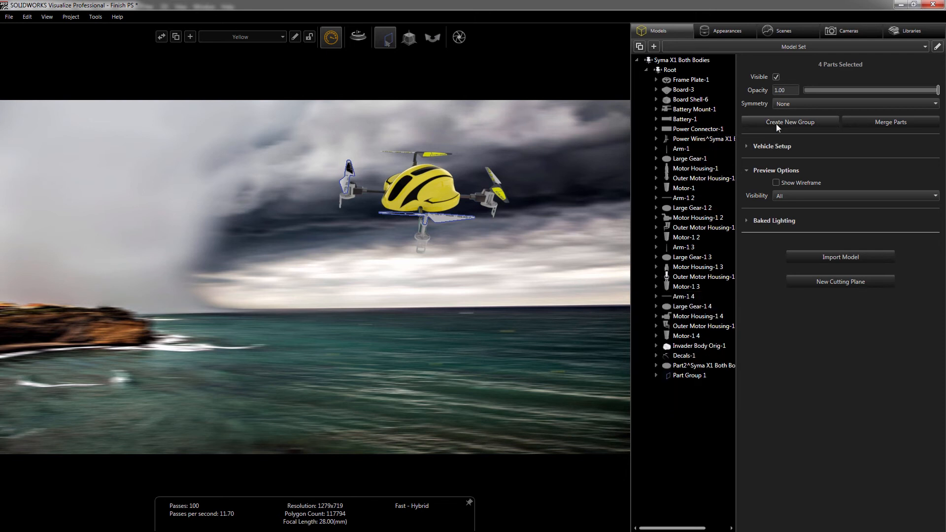
{"action": "left_click", "coordinate": [691, 376]}
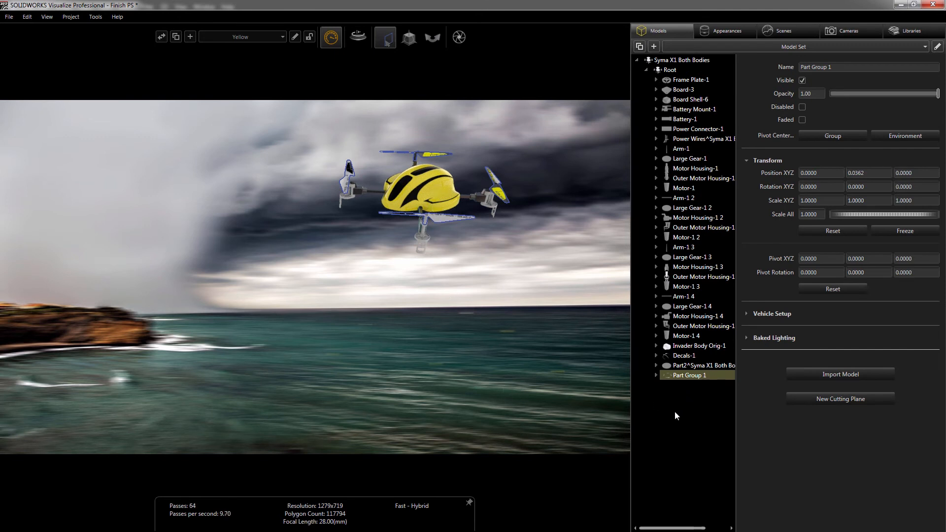
{"action": "left_click", "coordinate": [800, 81]}
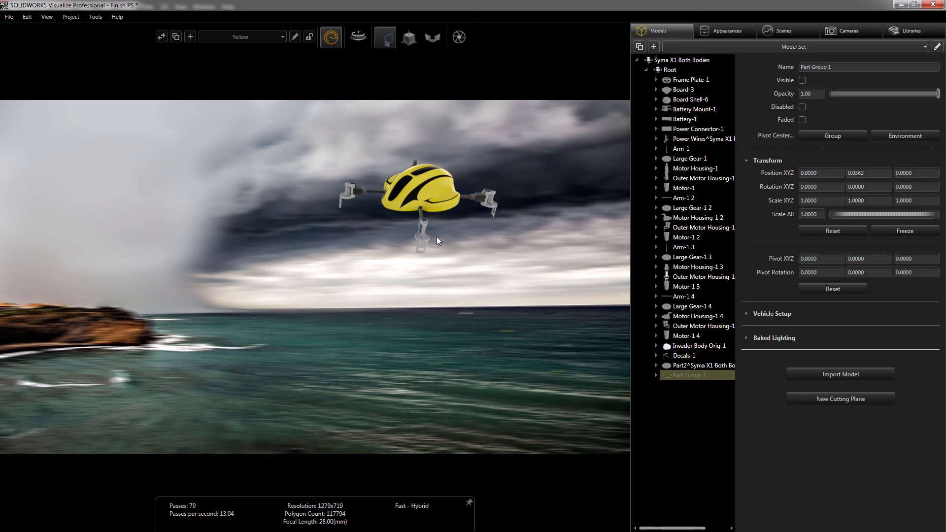
Set the still render's output filename to Body PS in Output Tools.
{"action": "left_click", "coordinate": [458, 41]}
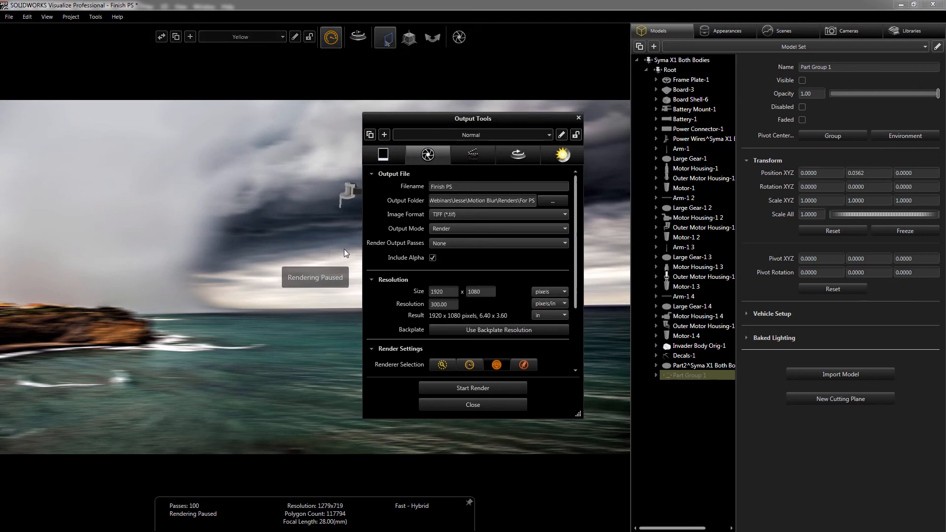
{"action": "left_click_drag", "start_coordinate": [469, 187], "coordinate": [409, 197]}
{"action": "type", "text": "Body"}
{"action": "left_click_drag", "start_coordinate": [428, 129], "coordinate": [533, 129]}
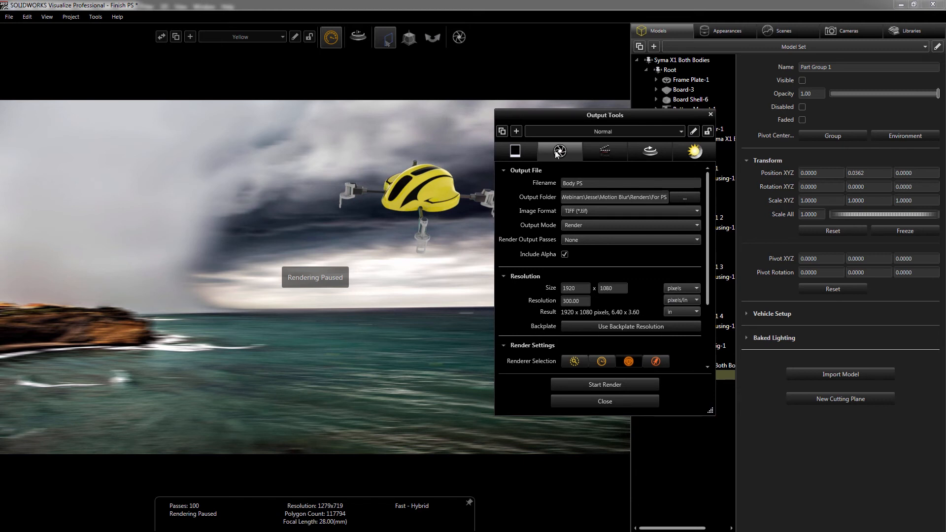
{"action": "left_click_drag", "start_coordinate": [574, 119], "coordinate": [438, 122]}
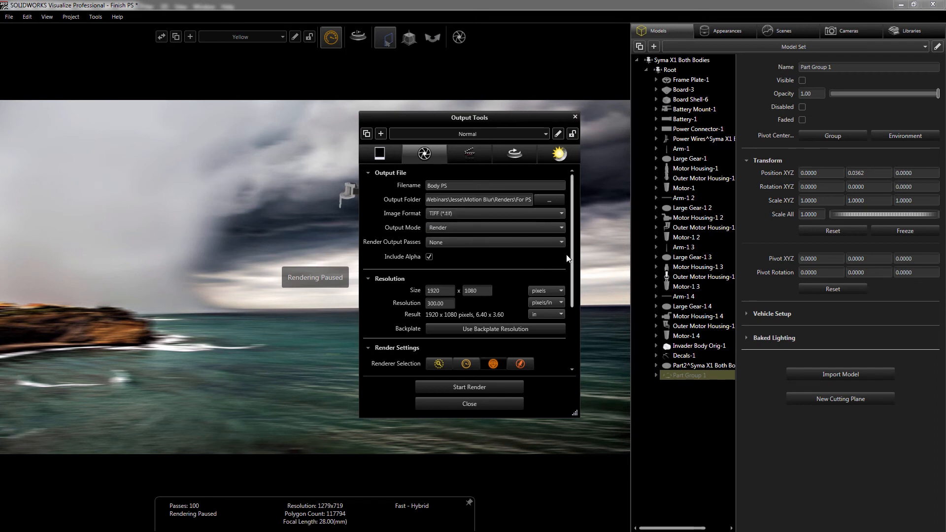
Review the resolution, renderer and render pass settings for the output, and close Output Tools without rendering.
{"action": "scroll", "coordinate": [575, 255], "scroll_direction": "down", "scroll_amount": 4}
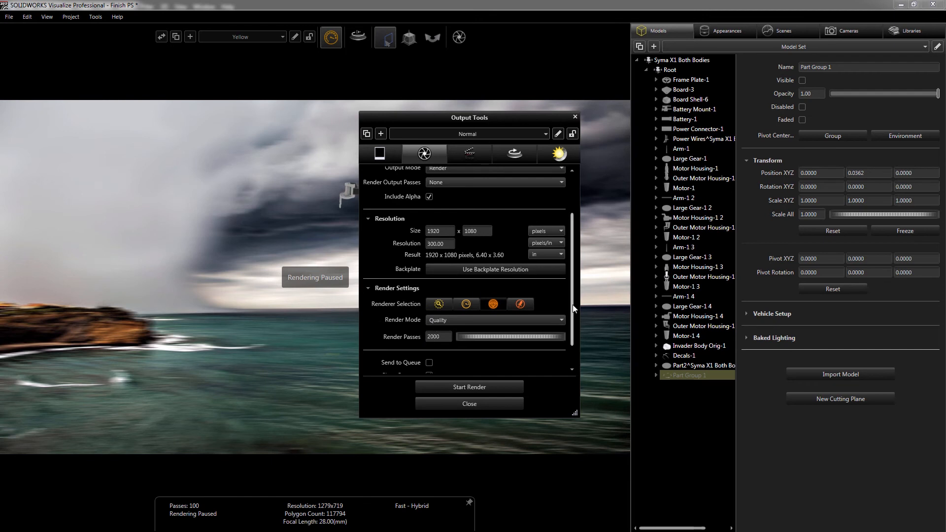
{"action": "scroll", "coordinate": [573, 318], "scroll_direction": "down", "scroll_amount": 1}
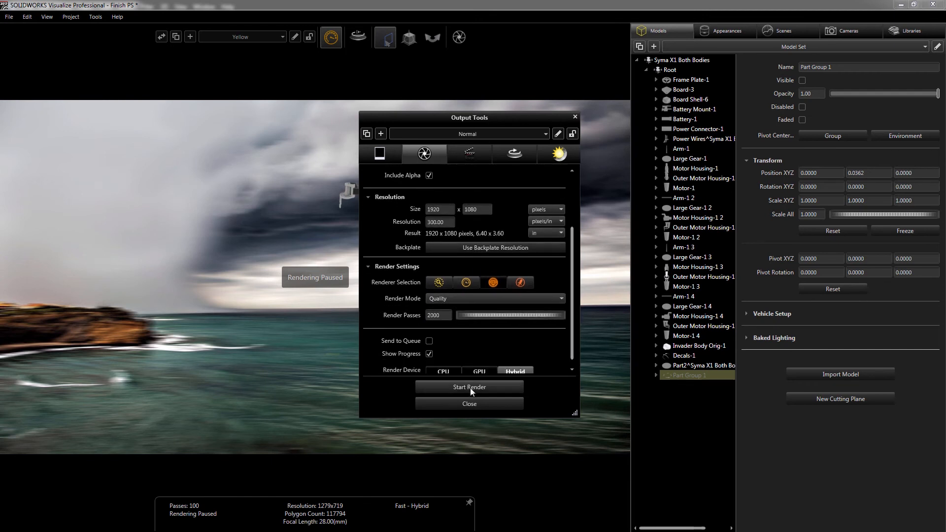
{"action": "left_click", "coordinate": [574, 118]}
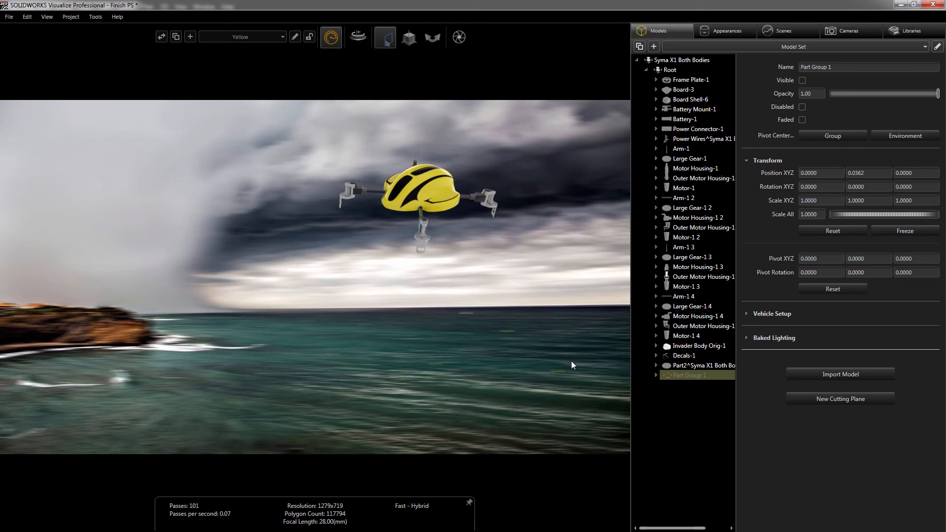
Hide all drone parts from Frame Plate-1 through Part2^Syma X1 Both Bodies-1 and show the blade group again.
{"action": "left_click", "coordinate": [679, 365]}
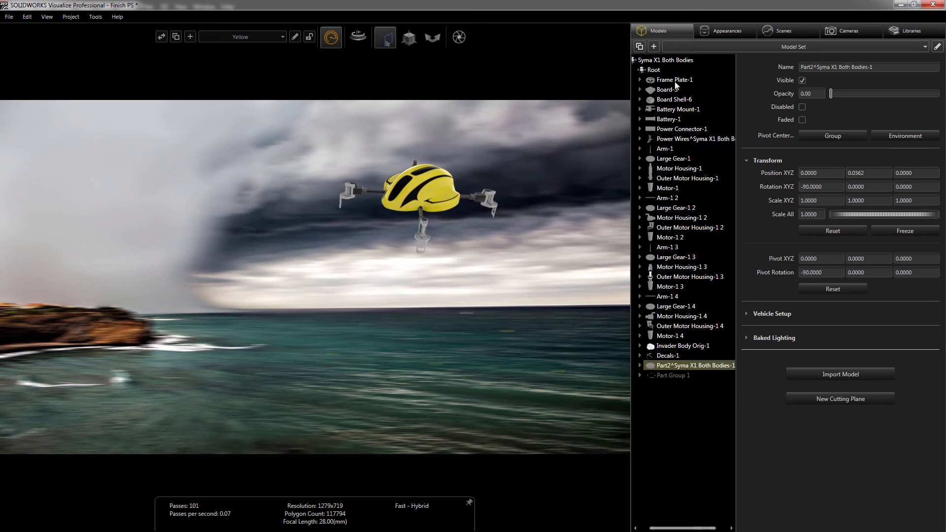
{"action": "left_click", "coordinate": [674, 81], "text": "shift"}
{"action": "left_click", "coordinate": [776, 77]}
{"action": "left_click", "coordinate": [671, 376]}
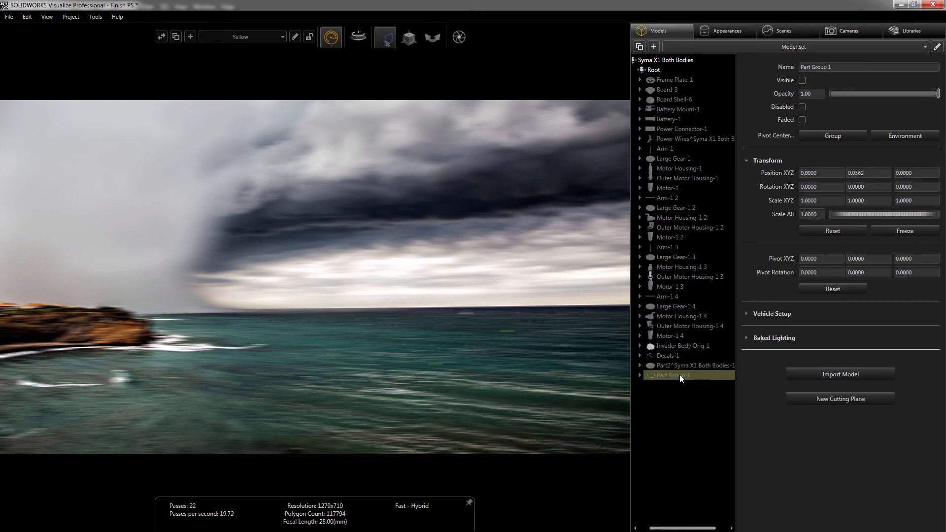
{"action": "left_click", "coordinate": [802, 80]}
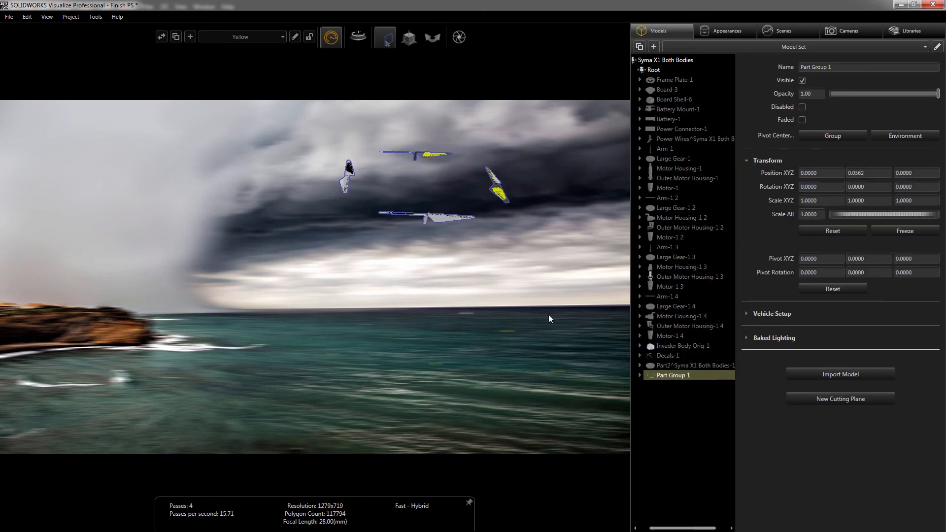
Set the still render's output filename to Blades PS in Output Tools and close the dialog without rendering.
{"action": "left_click", "coordinate": [491, 333]}
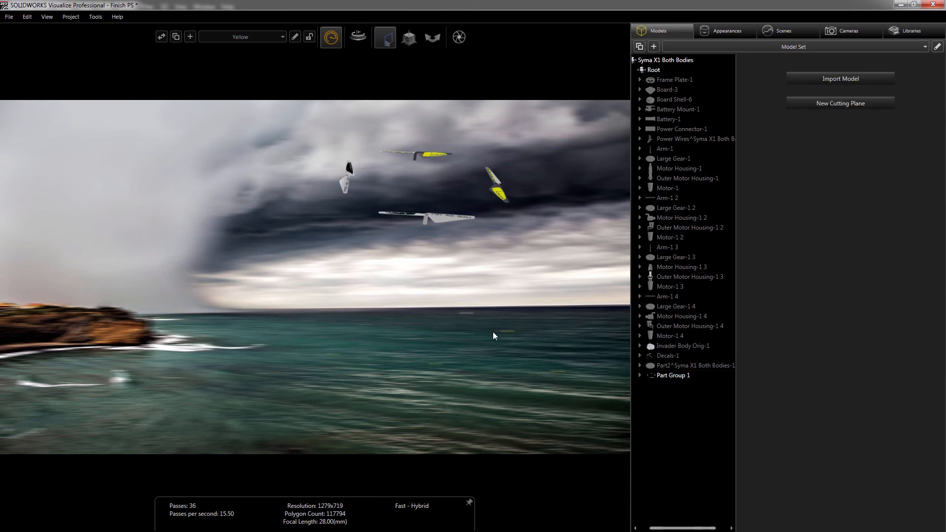
{"action": "left_click", "coordinate": [460, 36]}
{"action": "left_click_drag", "start_coordinate": [455, 188], "coordinate": [404, 188]}
{"action": "left_click", "coordinate": [443, 187]}
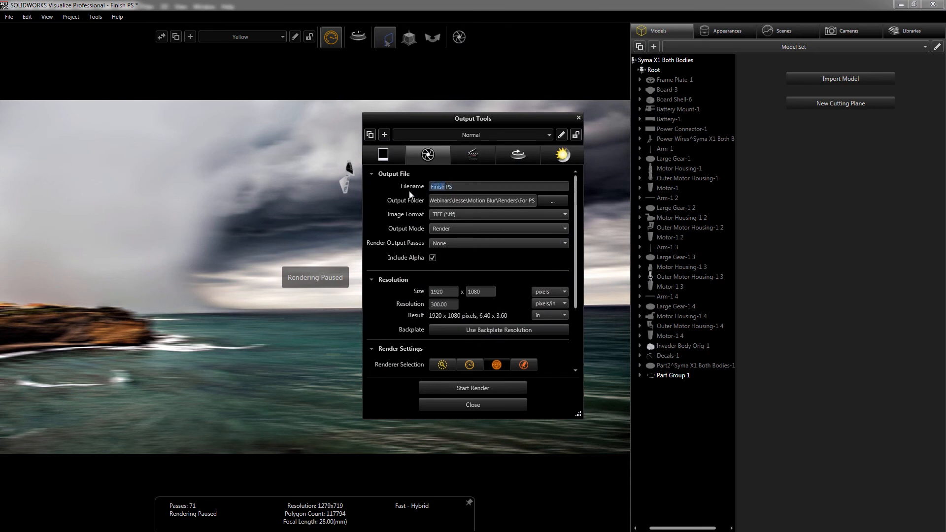
{"action": "type", "text": "Blades"}
{"action": "mouse_move", "coordinate": [575, 271]}
{"action": "left_mouse_down"}
{"action": "mouse_move", "coordinate": [572, 303]}
{"action": "mouse_move", "coordinate": [575, 257]}
{"action": "left_mouse_up"}
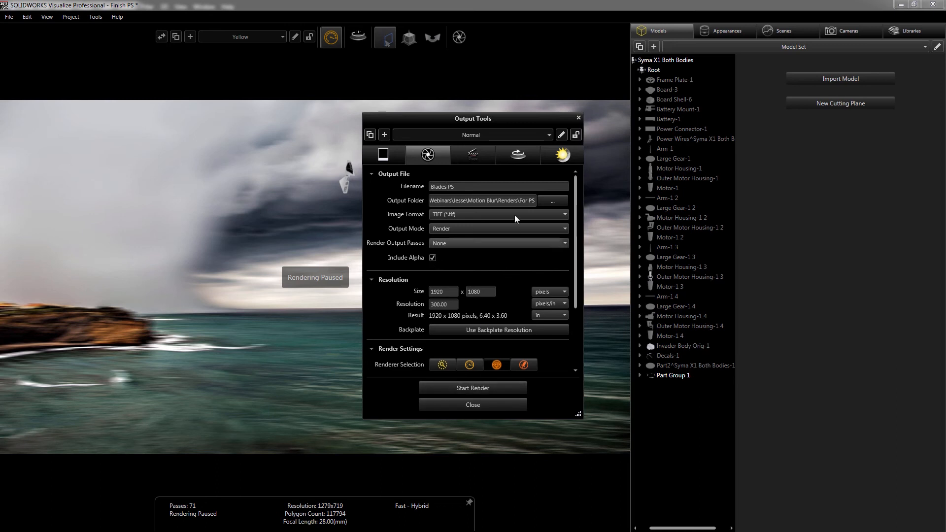
{"action": "left_click", "coordinate": [579, 117]}
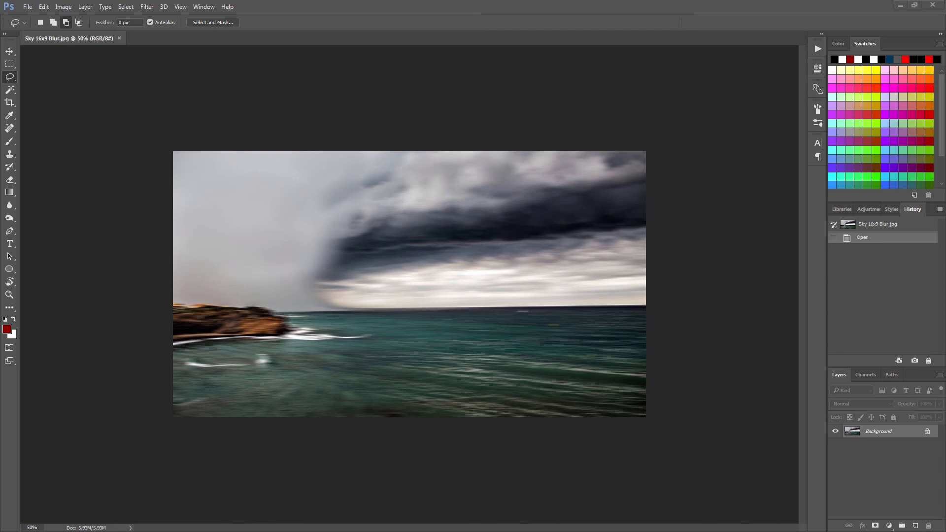
Switch to Photoshop and place the drone body render and the blade render as layers over the Sky 16x9 Blur.jpg background.
{"action": "left_click_drag", "start_coordinate": [0, 381], "coordinate": [286, 372]}
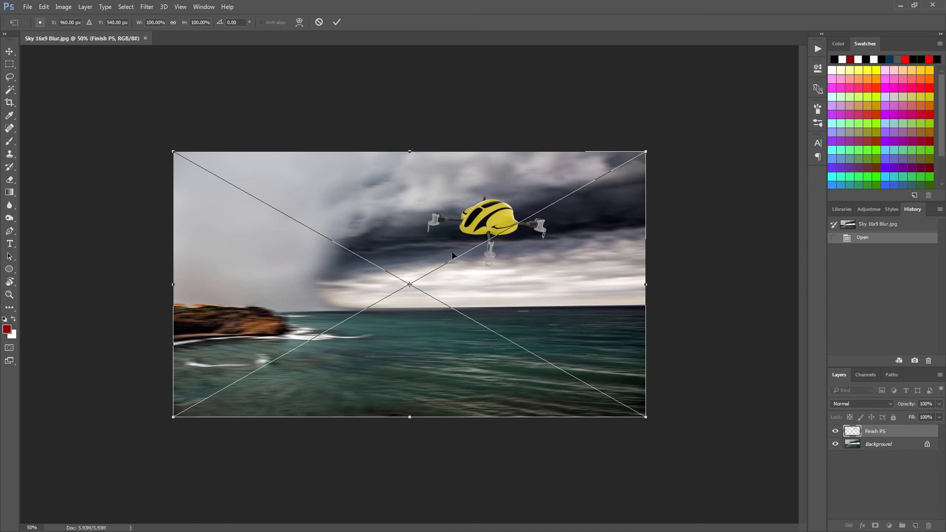
{"action": "key", "text": "Return"}
{"action": "left_click_drag", "start_coordinate": [252, 531], "coordinate": [330, 283]}
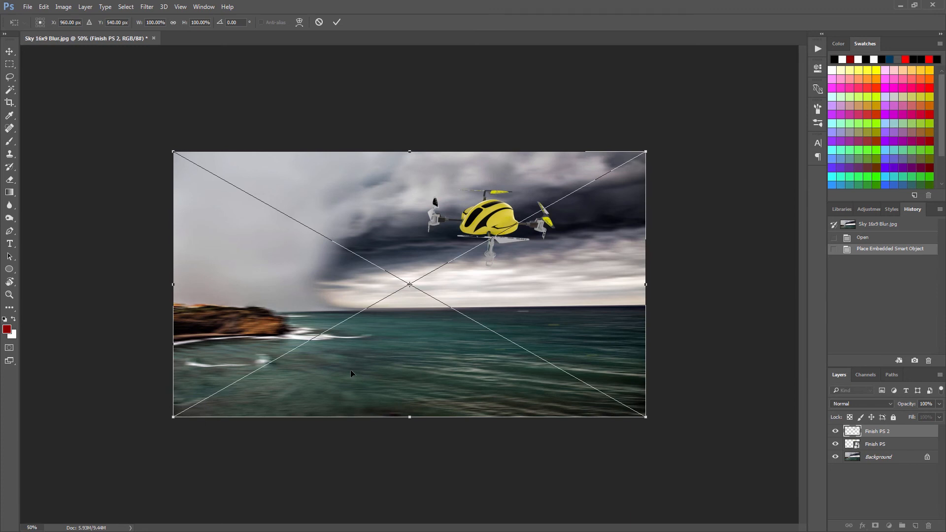
{"action": "key", "text": "Return"}
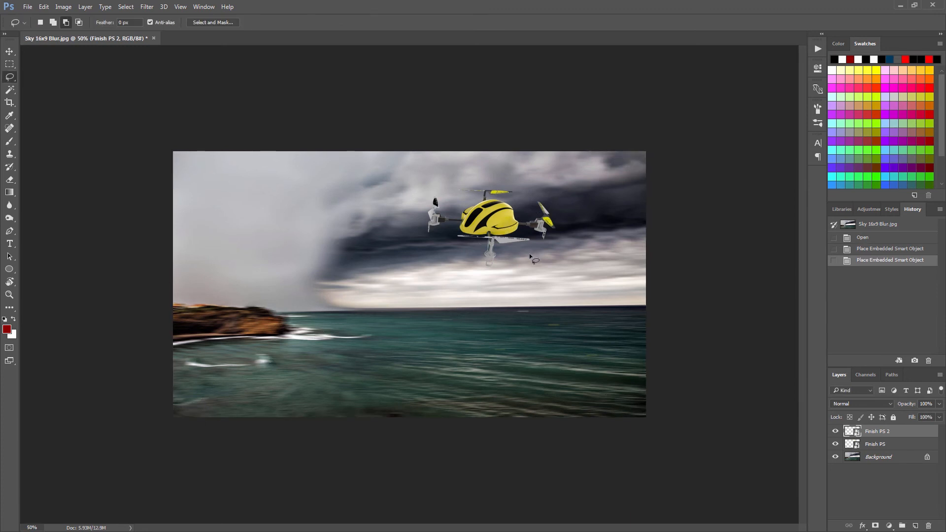
Toggle the visibility of the two placed drone layers to examine what each one contains.
{"action": "left_click", "coordinate": [836, 432]}
{"action": "left_click", "coordinate": [836, 432]}
{"action": "left_click", "coordinate": [836, 432]}
{"action": "left_click", "coordinate": [835, 432]}
{"action": "left_click", "coordinate": [836, 445]}
{"action": "left_click", "coordinate": [836, 445]}
{"action": "left_click", "coordinate": [835, 445]}
{"action": "left_click", "coordinate": [836, 445]}
{"action": "left_click_drag", "start_coordinate": [835, 431], "coordinate": [836, 445]}
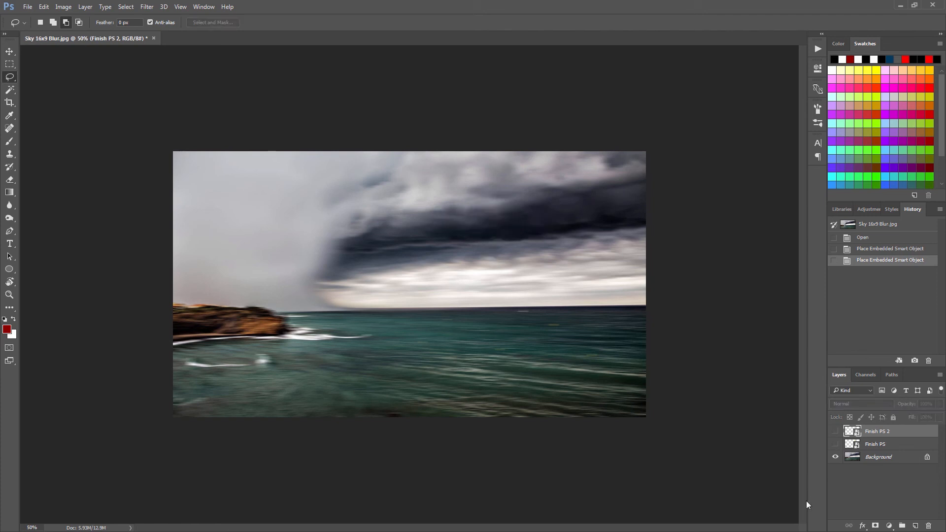
{"action": "left_click_drag", "start_coordinate": [835, 445], "coordinate": [836, 433]}
Rasterize both placed drone layers together and deselect them.
{"action": "left_click", "coordinate": [887, 445], "text": "shift"}
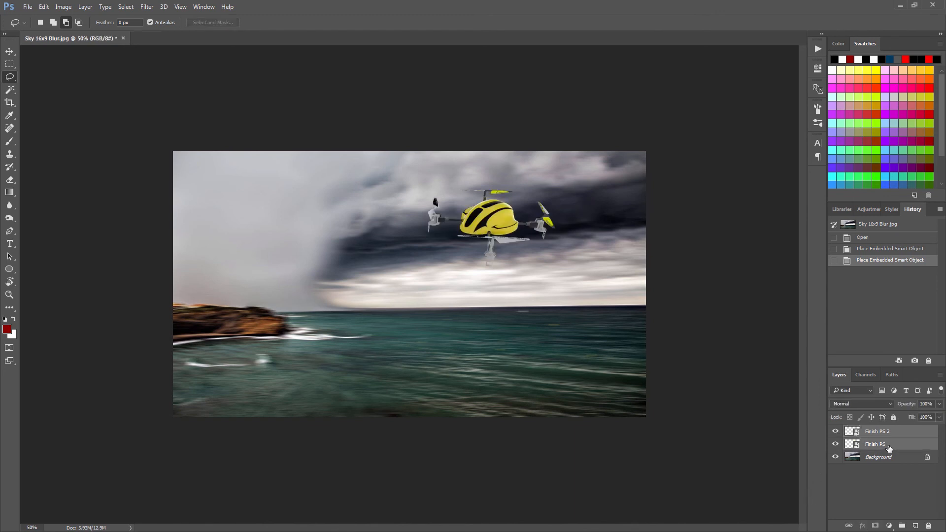
{"action": "right_click", "coordinate": [890, 445]}
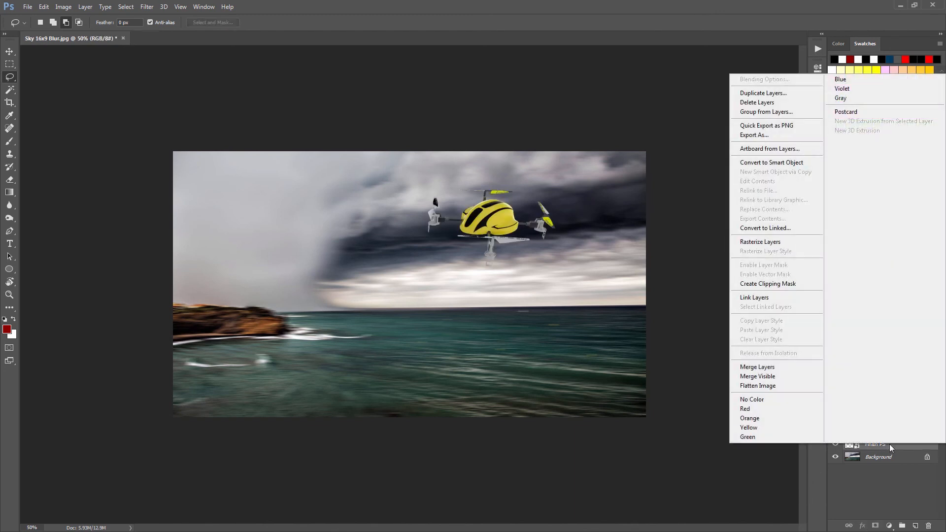
{"action": "left_click", "coordinate": [773, 244]}
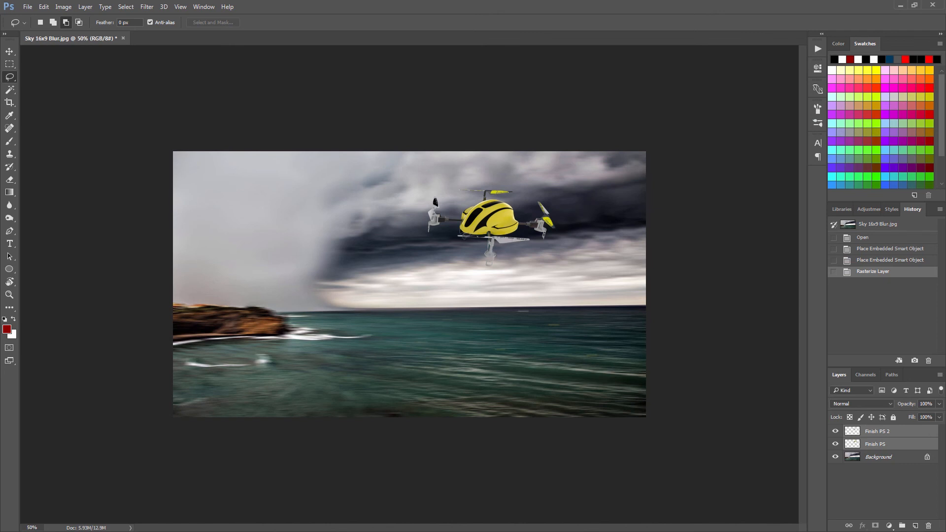
{"action": "left_click", "coordinate": [147, 7]}
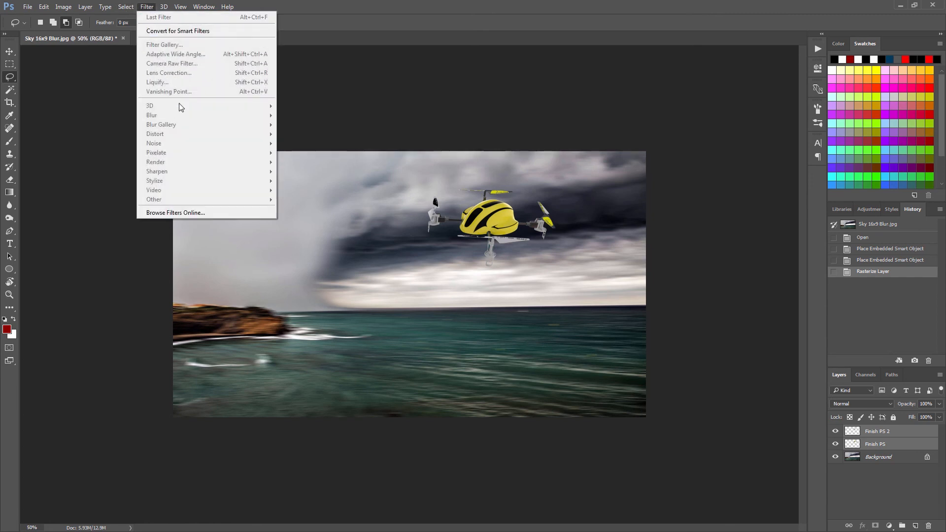
{"action": "left_click", "coordinate": [886, 482]}
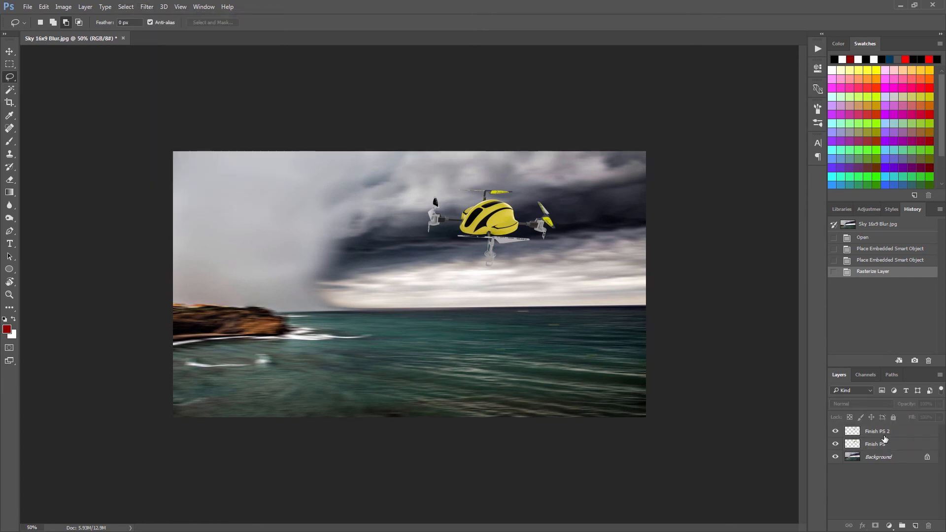
Rename the Finish PS 2 layer as Blade and the Finish PS layer as Body.
{"action": "left_click", "coordinate": [883, 434]}
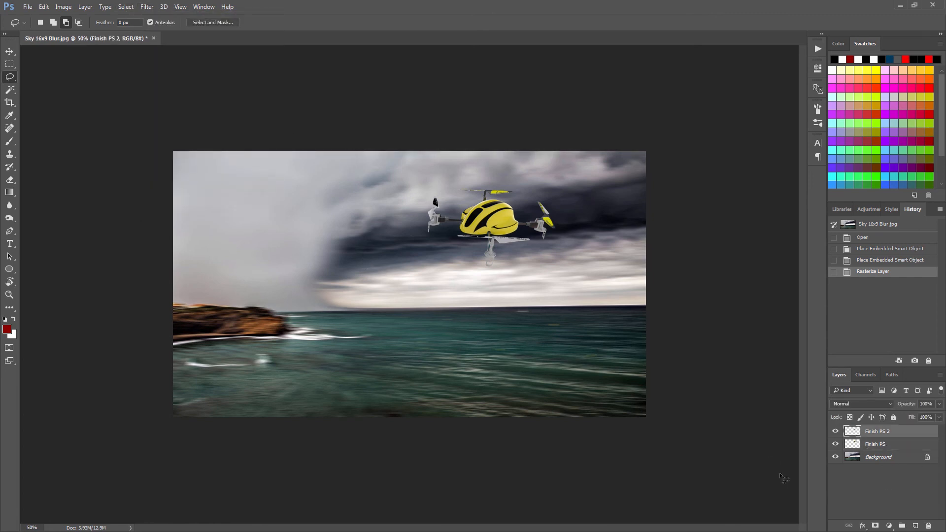
{"action": "double_click", "coordinate": [876, 432]}
{"action": "type", "text": "Blade"}
{"action": "left_click", "coordinate": [876, 446]}
{"action": "double_click", "coordinate": [877, 445]}
{"action": "type", "text": "Bo"}
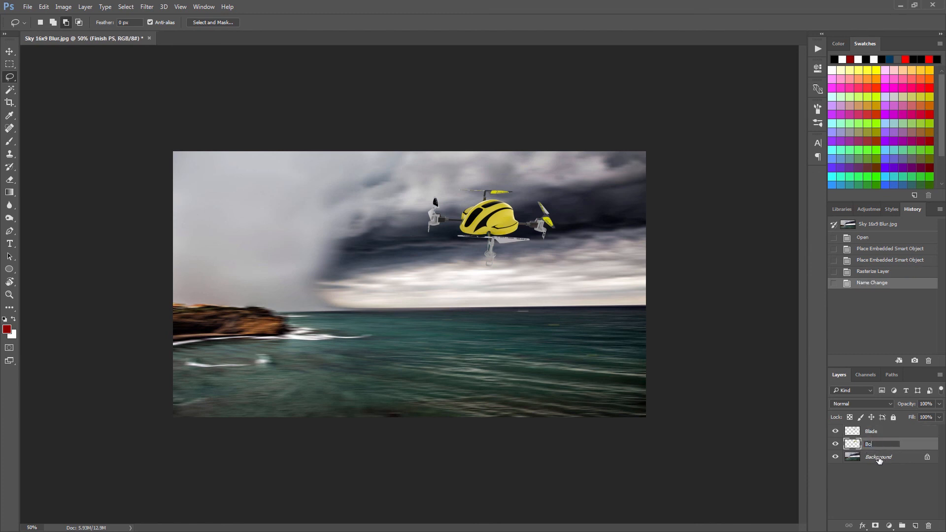
{"action": "type", "text": "dy"}
{"action": "left_click", "coordinate": [866, 475]}
Start a Spin Blur on the Blade layer and centre a flattened blur ellipse on the drone's front propeller.
{"action": "left_click", "coordinate": [872, 434]}
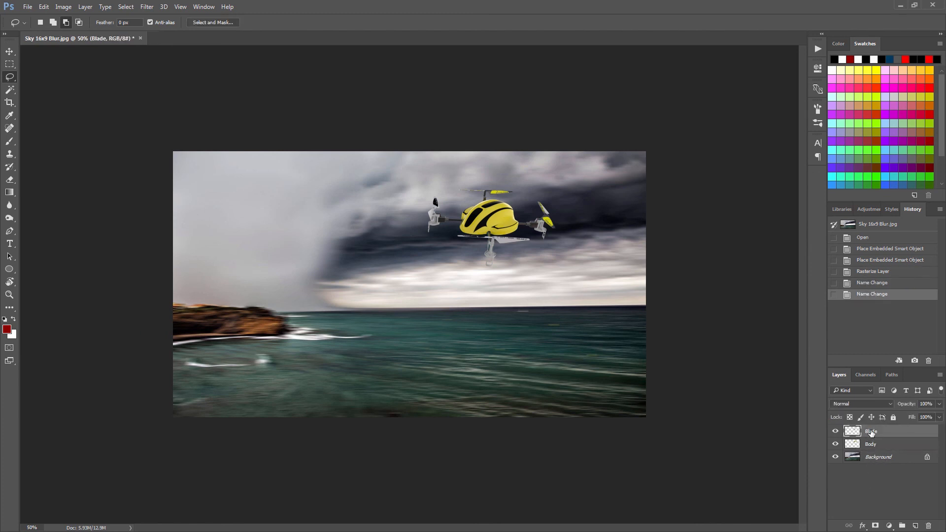
{"action": "left_click", "coordinate": [836, 432]}
{"action": "left_click", "coordinate": [836, 432]}
{"action": "left_click", "coordinate": [147, 7]}
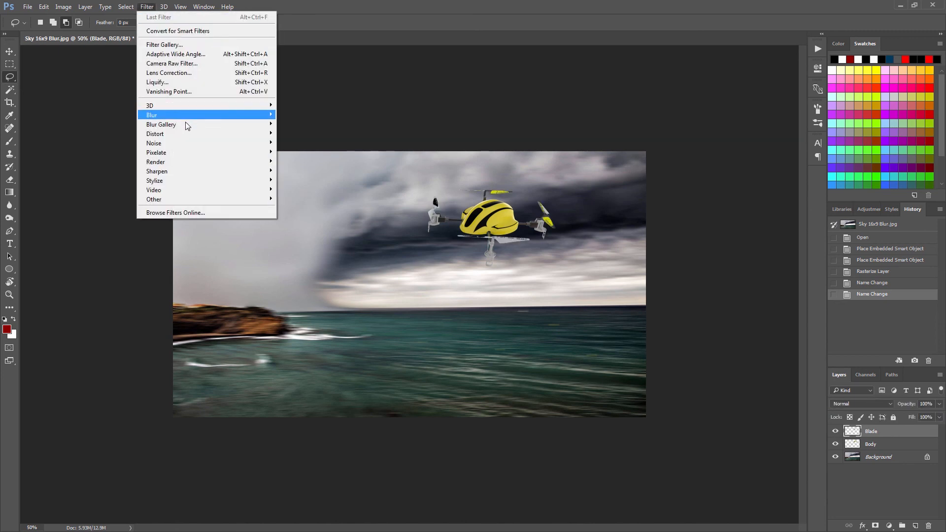
{"action": "mouse_move", "coordinate": [189, 124]}
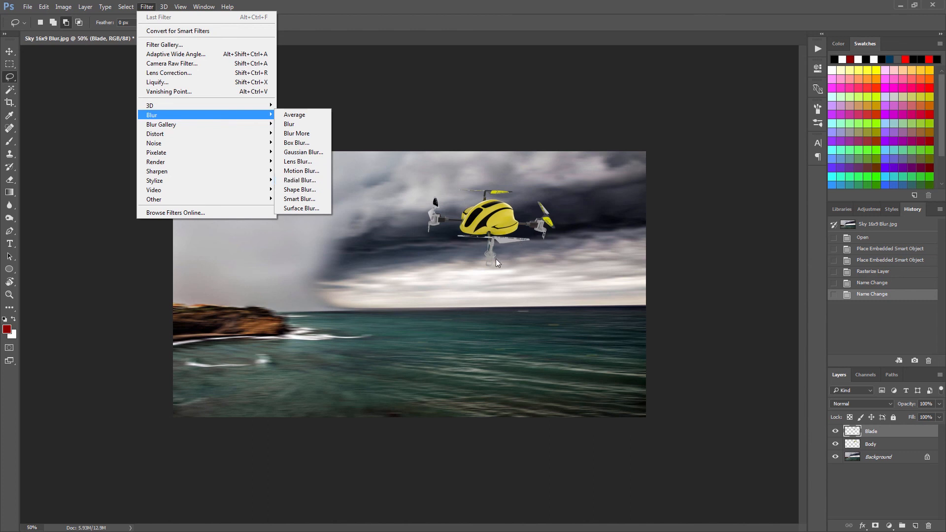
{"action": "mouse_move", "coordinate": [208, 125]}
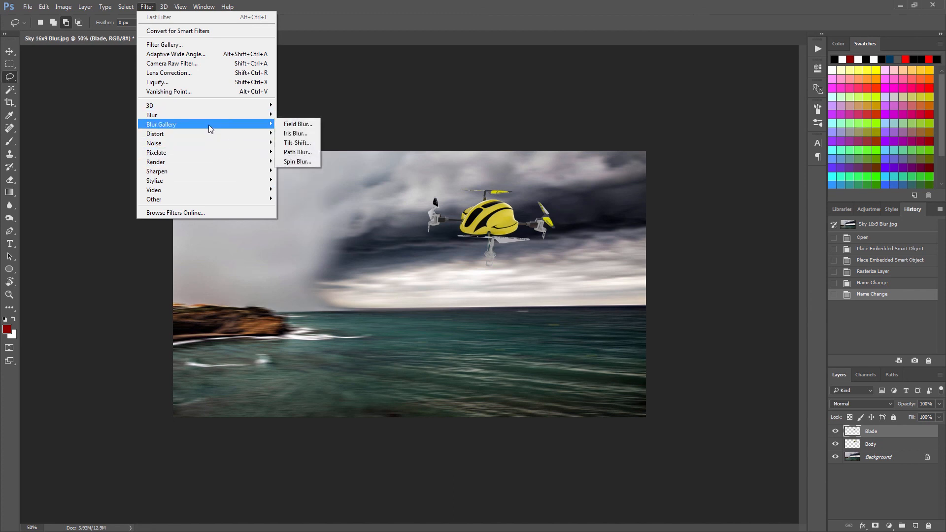
{"action": "left_click", "coordinate": [295, 164]}
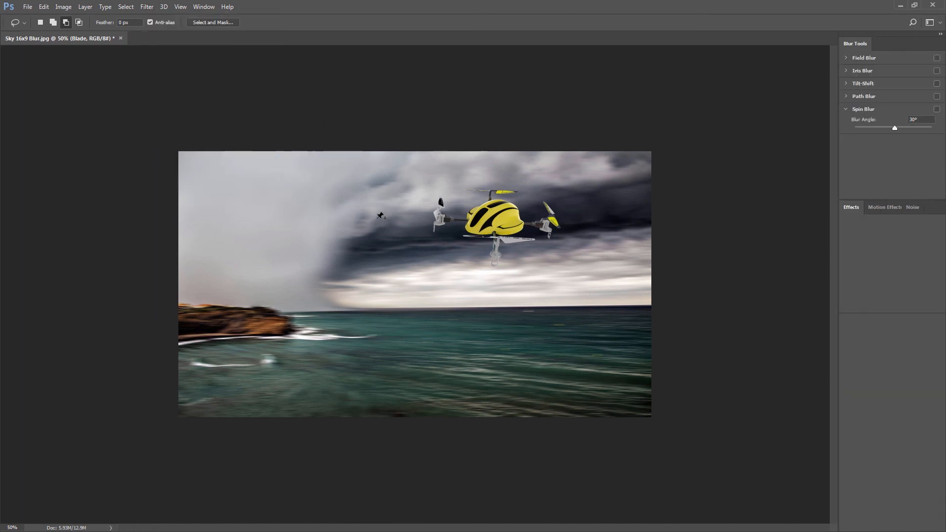
{"action": "left_click_drag", "start_coordinate": [415, 284], "coordinate": [498, 240]}
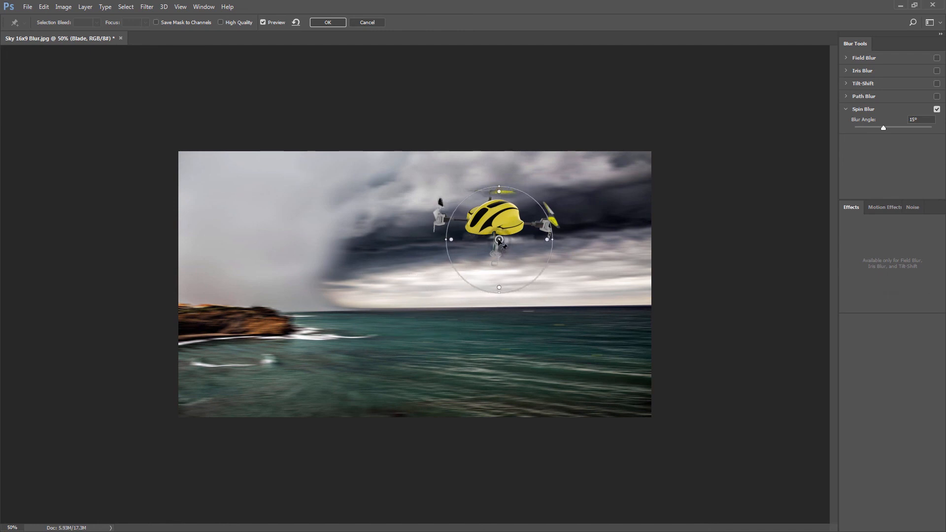
{"action": "left_click_drag", "start_coordinate": [499, 295], "coordinate": [499, 254]}
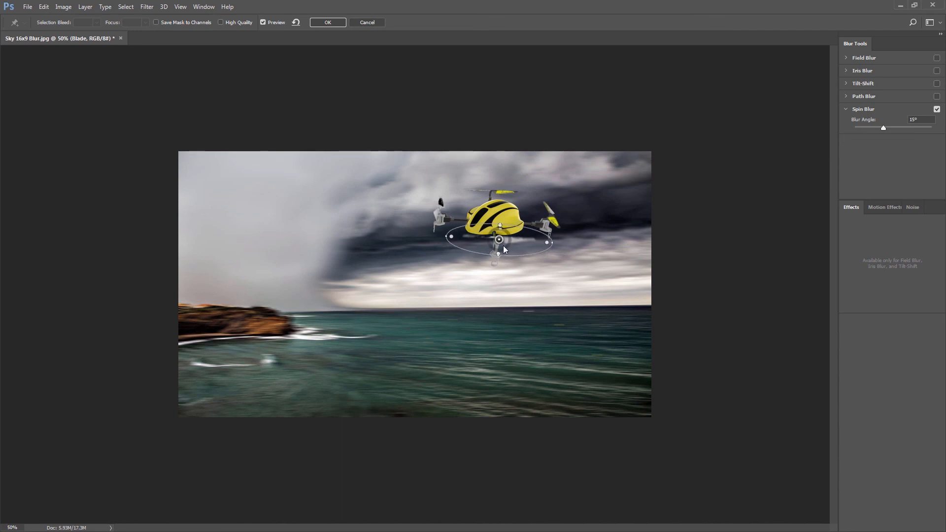
Narrow the ellipse around the front propeller, set the blur angle to 46°, fine-tune its centre and apply the Spin Blur.
{"action": "key", "text": "ctrl+plus"}
{"action": "scroll", "coordinate": [560, 230], "scroll_direction": "up", "scroll_amount": 5, "text": "alt"}
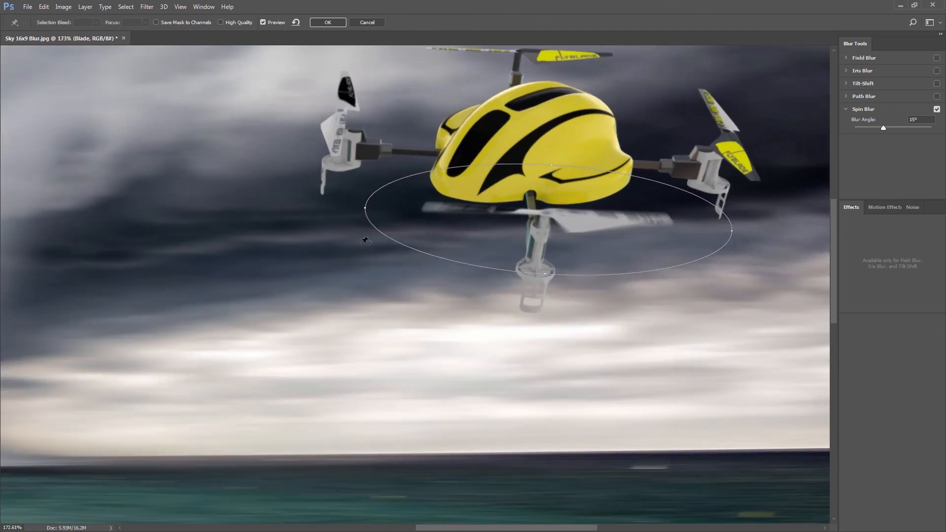
{"action": "left_click_drag", "start_coordinate": [369, 207], "coordinate": [392, 207]}
{"action": "mouse_move", "coordinate": [541, 231]}
{"action": "left_click_drag", "start_coordinate": [549, 209], "coordinate": [560, 209]}
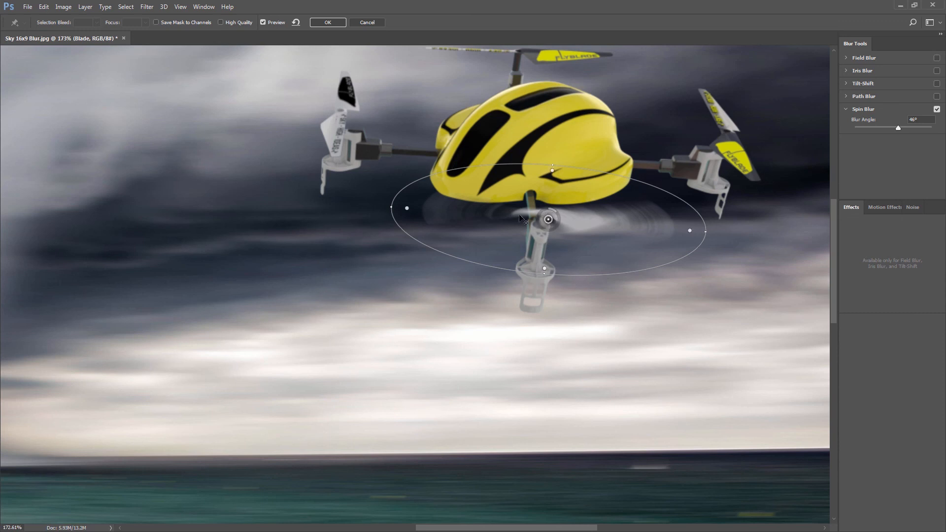
{"action": "left_click_drag", "start_coordinate": [548, 218], "coordinate": [546, 214]}
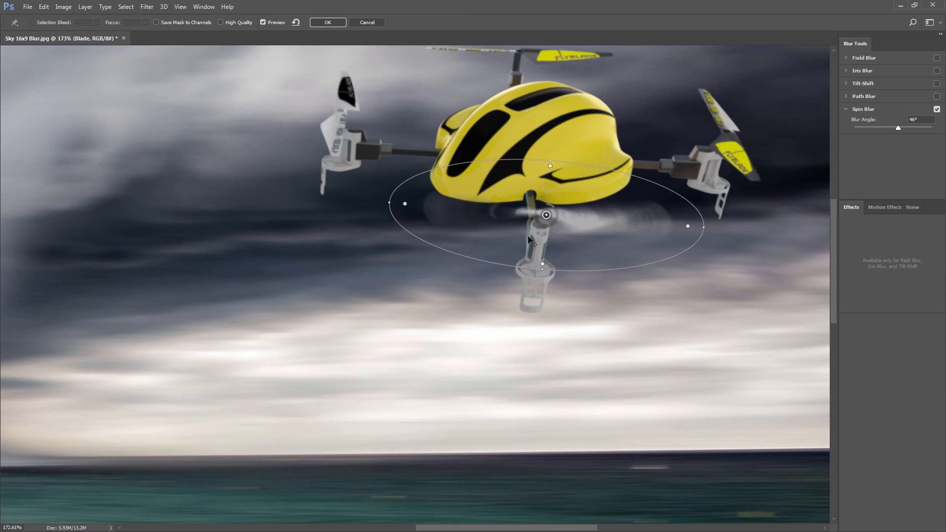
{"action": "key", "text": "Return"}
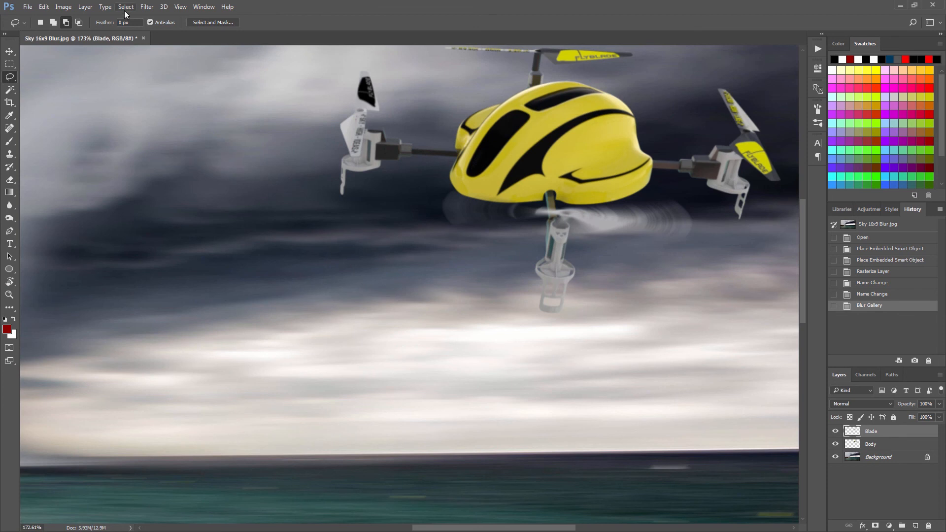
Apply a second Spin Blur to the Blade layer with a flattened, narrowed ellipse centred on the left propeller.
{"action": "left_click", "coordinate": [147, 6]}
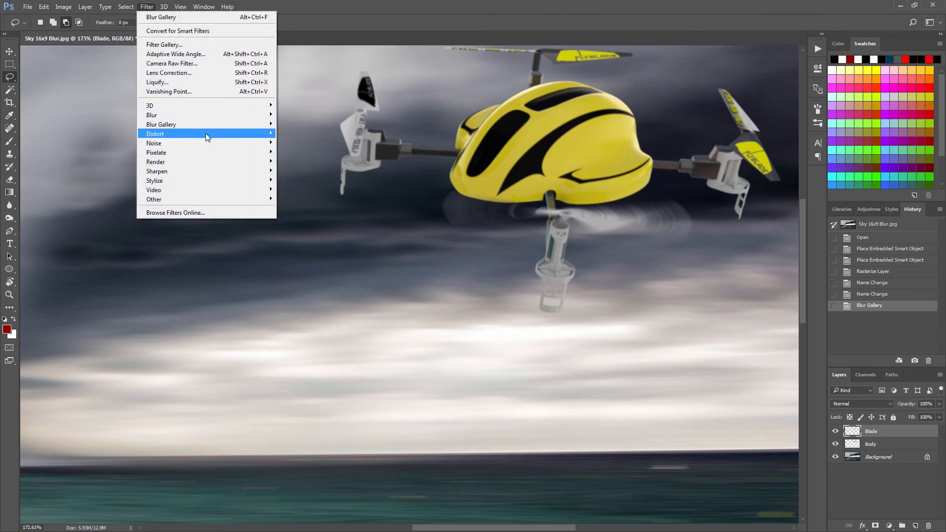
{"action": "mouse_move", "coordinate": [206, 136]}
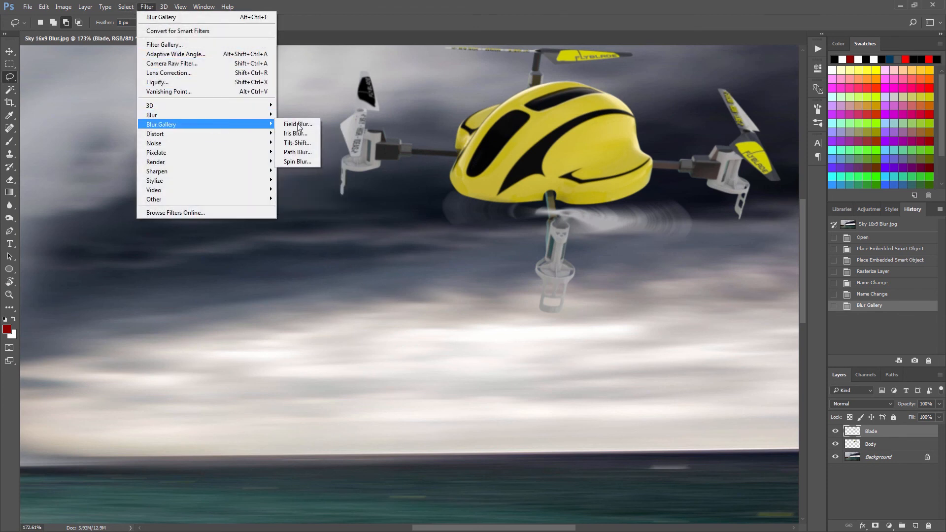
{"action": "left_click", "coordinate": [304, 163]}
{"action": "left_click", "coordinate": [257, 375]}
{"action": "left_click_drag", "start_coordinate": [258, 375], "coordinate": [342, 114]}
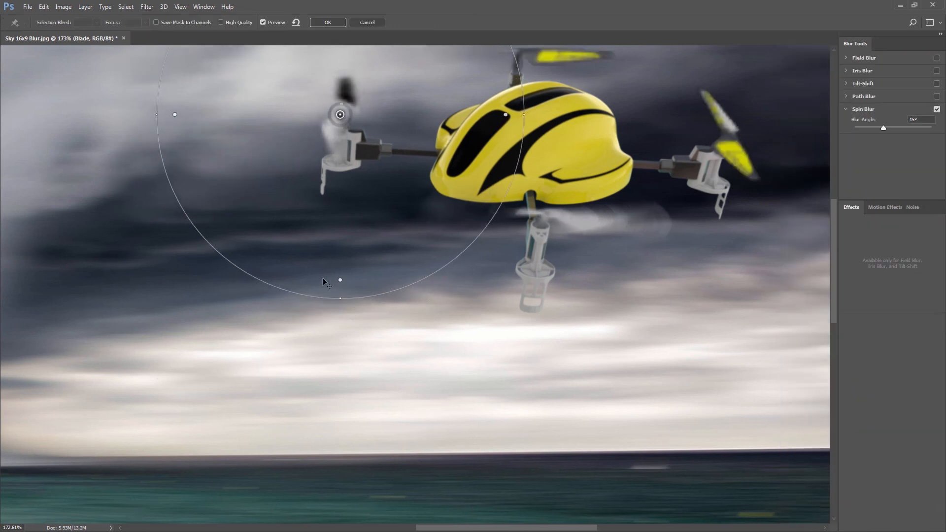
{"action": "left_click_drag", "start_coordinate": [339, 298], "coordinate": [339, 189]}
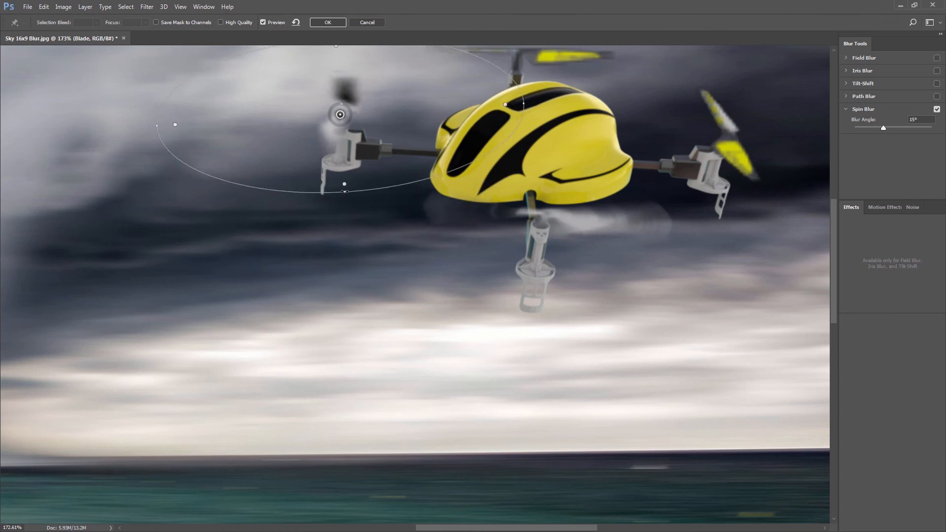
{"action": "left_click_drag", "start_coordinate": [157, 112], "coordinate": [216, 110]}
{"action": "left_click_drag", "start_coordinate": [351, 75], "coordinate": [390, 201]}
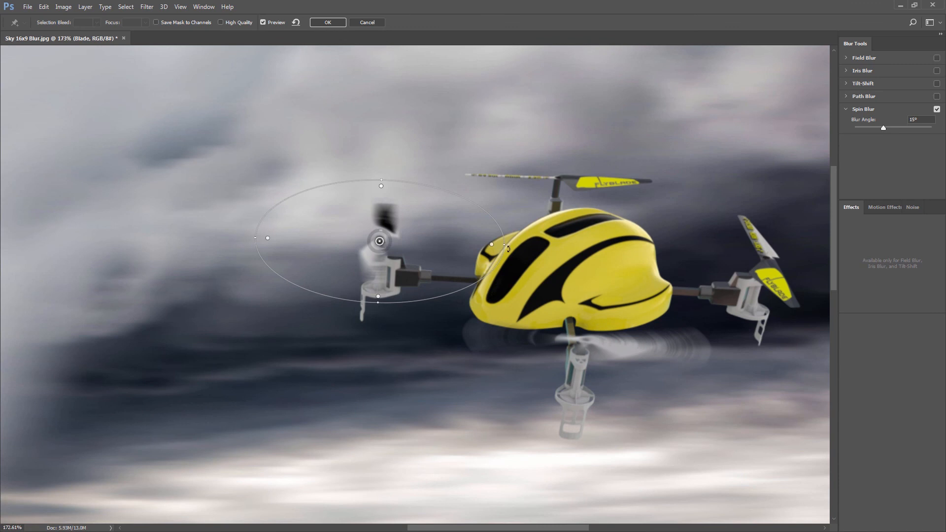
{"action": "key", "text": "Return"}
Apply a third Spin Blur with a flattened ellipse around the rear propeller and a blur angle of 86°.
{"action": "left_click", "coordinate": [147, 6]}
{"action": "mouse_move", "coordinate": [237, 125]}
{"action": "left_click", "coordinate": [298, 161]}
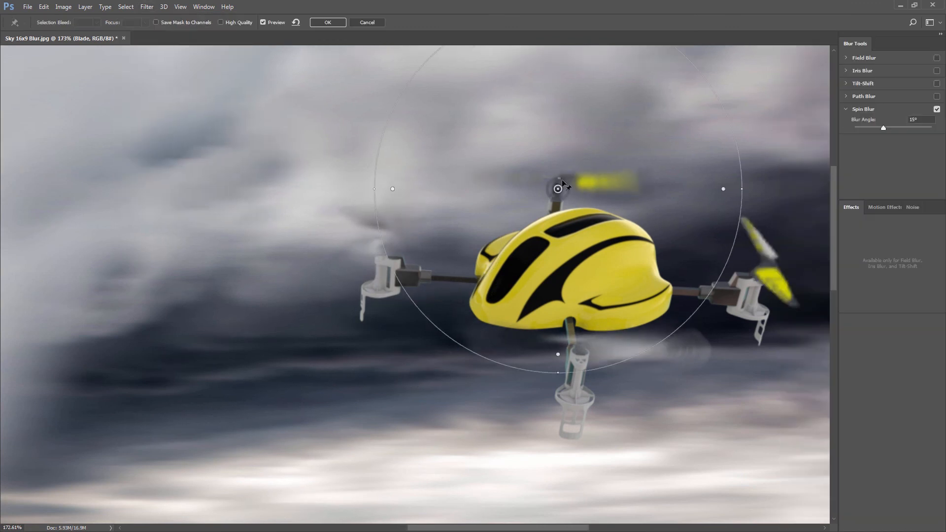
{"action": "left_click_drag", "start_coordinate": [561, 167], "coordinate": [567, 170]}
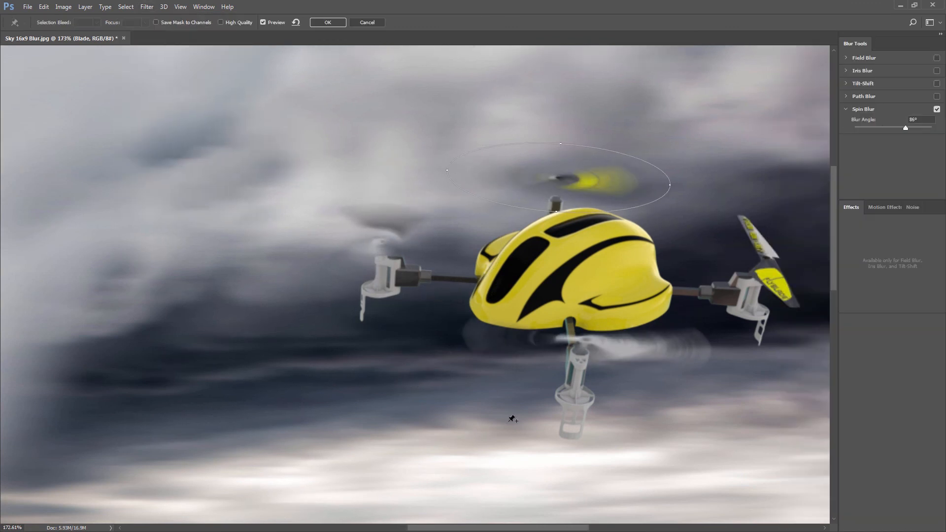
{"action": "key", "text": "Return"}
Apply a fourth Spin Blur with a flattened, narrowed ellipse centred on the right propeller.
{"action": "left_click_drag", "start_coordinate": [511, 417], "coordinate": [287, 408]}
{"action": "left_click", "coordinate": [147, 7]}
{"action": "mouse_move", "coordinate": [237, 125]}
{"action": "left_click", "coordinate": [296, 162]}
{"action": "left_click_drag", "start_coordinate": [415, 284], "coordinate": [547, 251]}
{"action": "left_click_drag", "start_coordinate": [731, 251], "coordinate": [684, 247]}
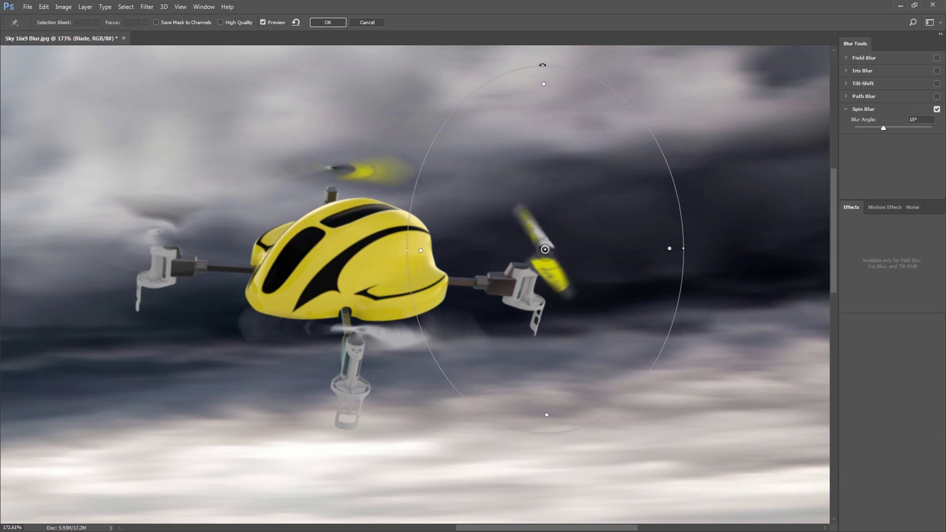
{"action": "left_click_drag", "start_coordinate": [545, 68], "coordinate": [548, 196]}
{"action": "left_click_drag", "start_coordinate": [683, 259], "coordinate": [659, 261]}
{"action": "mouse_move", "coordinate": [550, 240]}
{"action": "left_mouse_down"}
{"action": "mouse_move", "coordinate": [557, 247]}
{"action": "mouse_move", "coordinate": [546, 245]}
{"action": "left_mouse_up"}
{"action": "key", "text": "Return"}
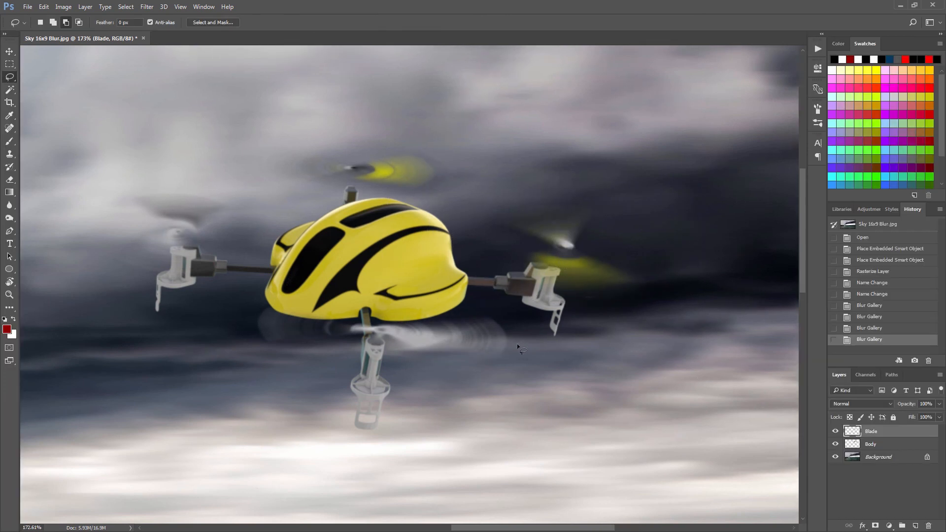
Inspect the whole composite by toggling the visibility of the blurred Blade layer and the Body layer.
{"action": "key", "text": "ctrl+0"}
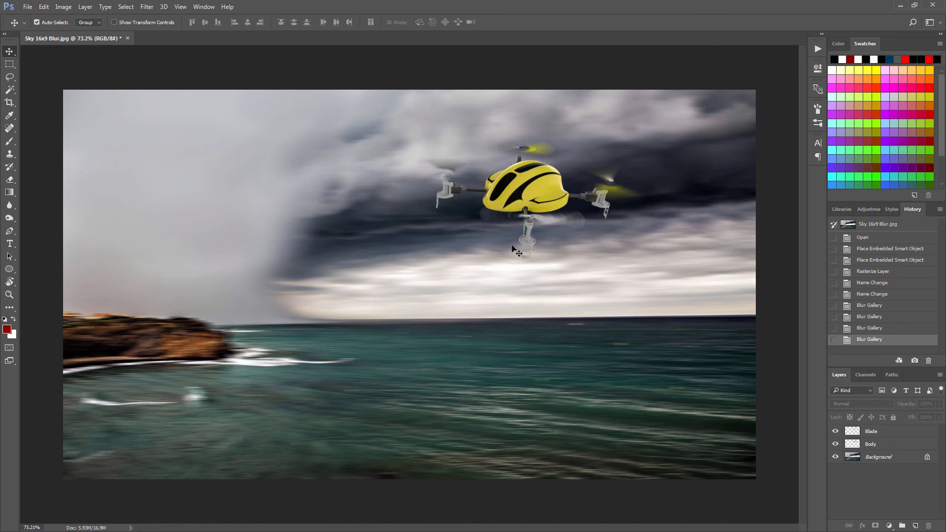
{"action": "left_click", "coordinate": [836, 432]}
{"action": "left_click", "coordinate": [836, 432]}
{"action": "left_click", "coordinate": [836, 445]}
{"action": "left_click", "coordinate": [836, 444]}
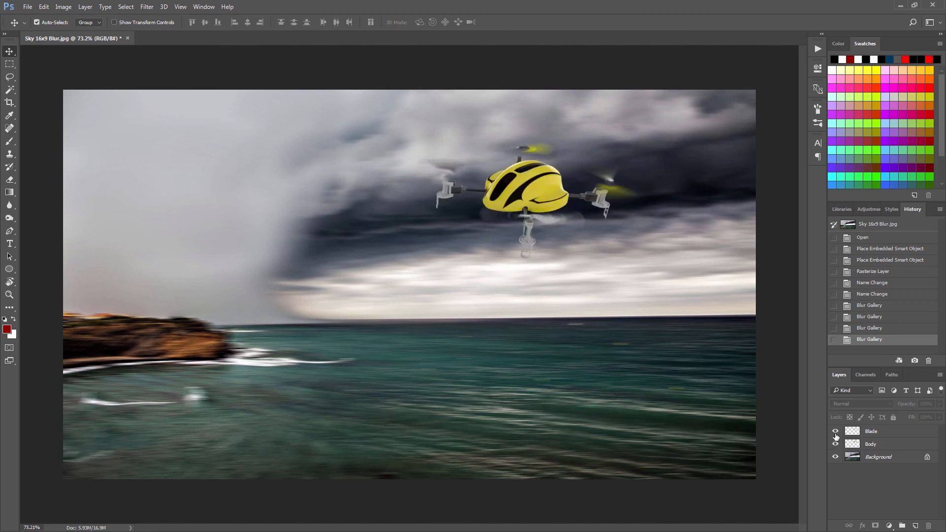